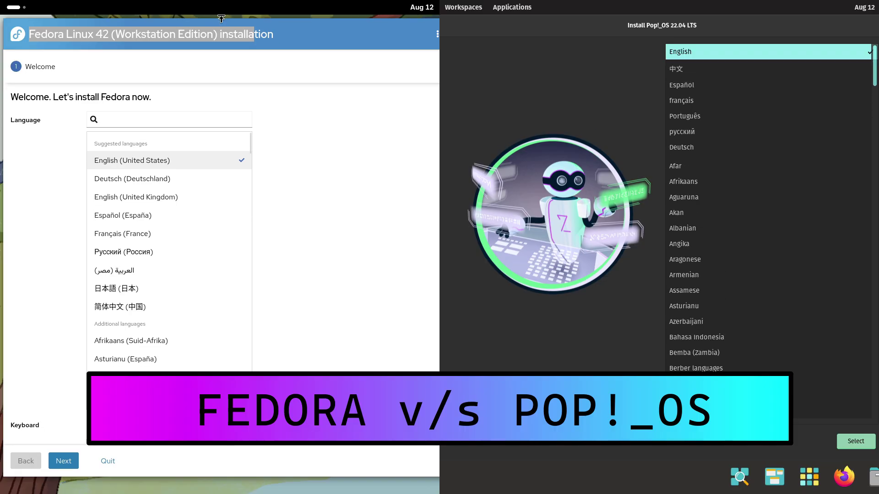
- Choose English and United States in the Pop!_OS installer, and open the Fedora installer's About information
{"action": "left_click_drag", "start_coordinate": [221, 19], "coordinate": [221, 15]}
{"action": "left_click", "coordinate": [855, 441]}
{"action": "left_click", "coordinate": [436, 32]}
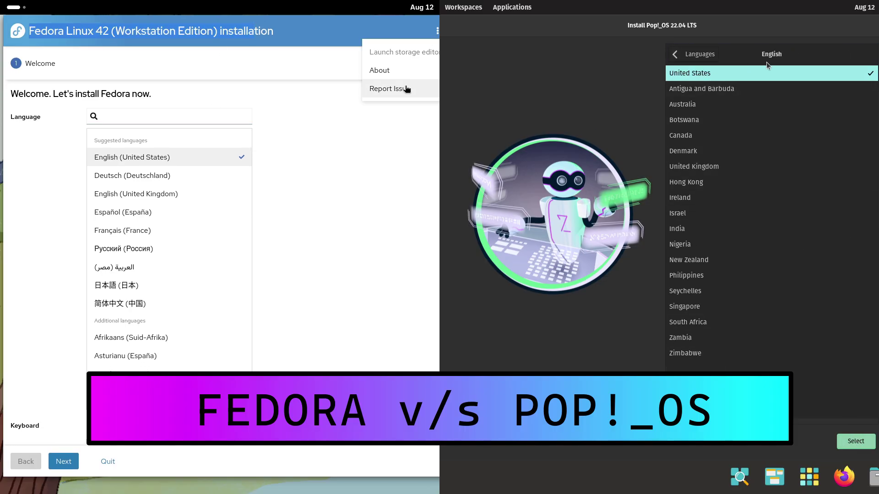
{"action": "left_click", "coordinate": [383, 70]}
{"action": "left_click", "coordinate": [849, 442]}
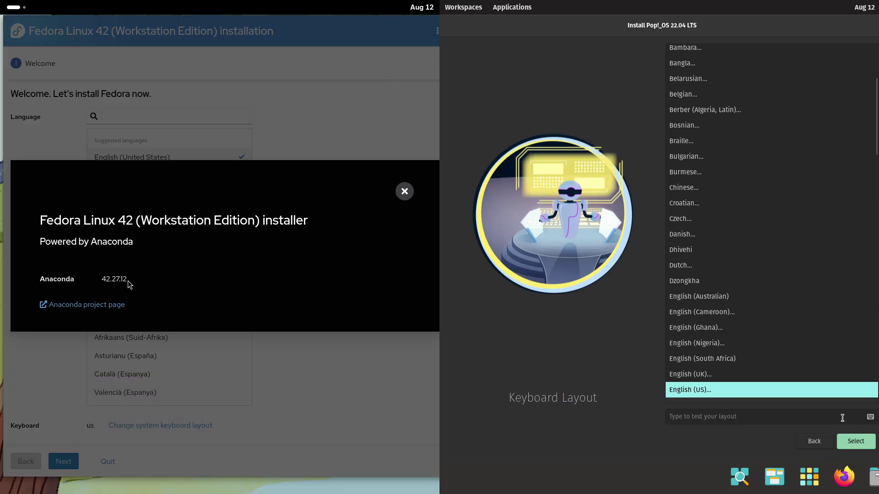
- Highlight and close Fedora's Anaconda version details, and choose the Default English (US) keyboard layout in the Pop!_OS installer
{"action": "left_click_drag", "start_coordinate": [101, 279], "coordinate": [171, 284]}
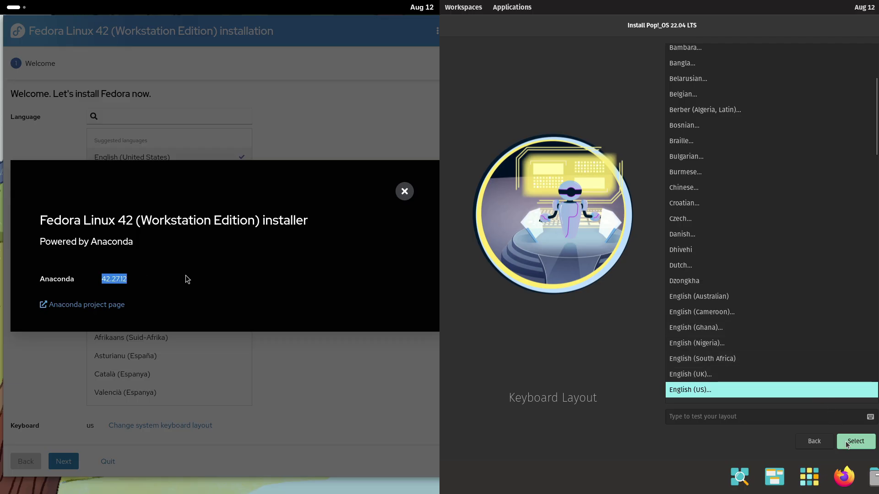
{"action": "left_click", "coordinate": [846, 443]}
{"action": "left_click", "coordinate": [402, 190]}
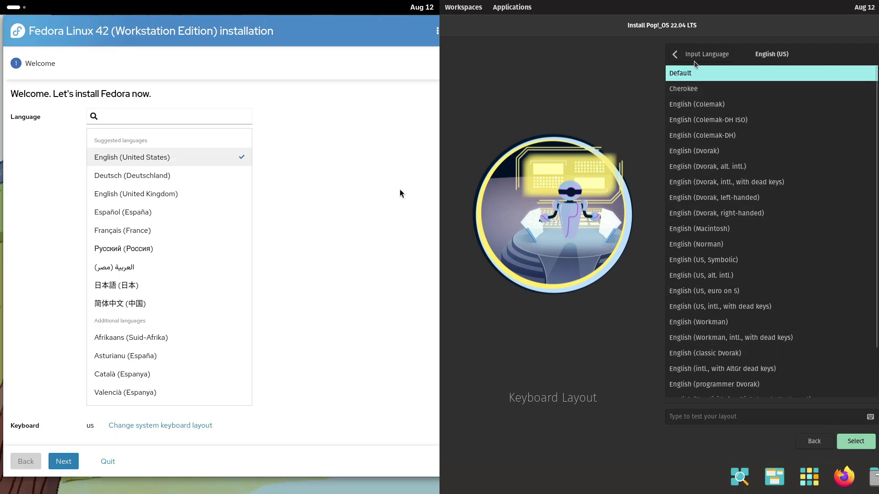
{"action": "left_click", "coordinate": [842, 440]}
- Advance the Fedora installer to the installation method, and choose the Custom (Advanced) install in the Pop!_OS installer
{"action": "left_click", "coordinate": [744, 205]}
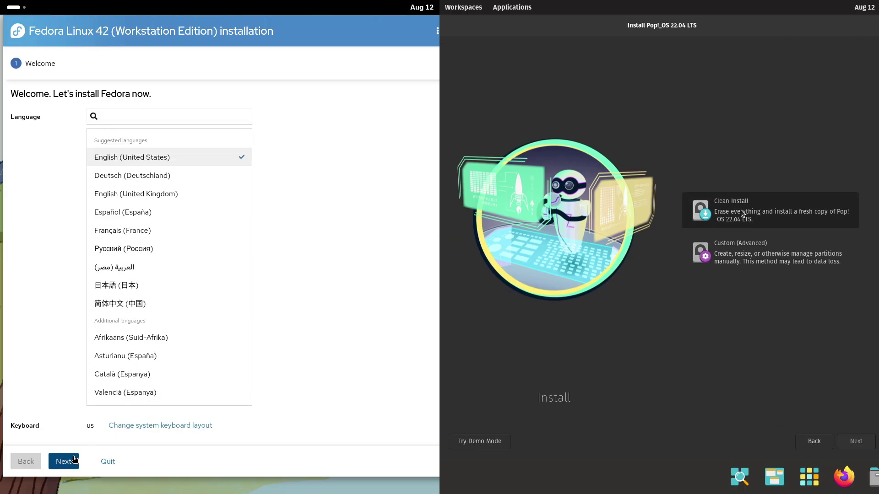
{"action": "left_click", "coordinate": [74, 461]}
{"action": "left_click", "coordinate": [741, 261]}
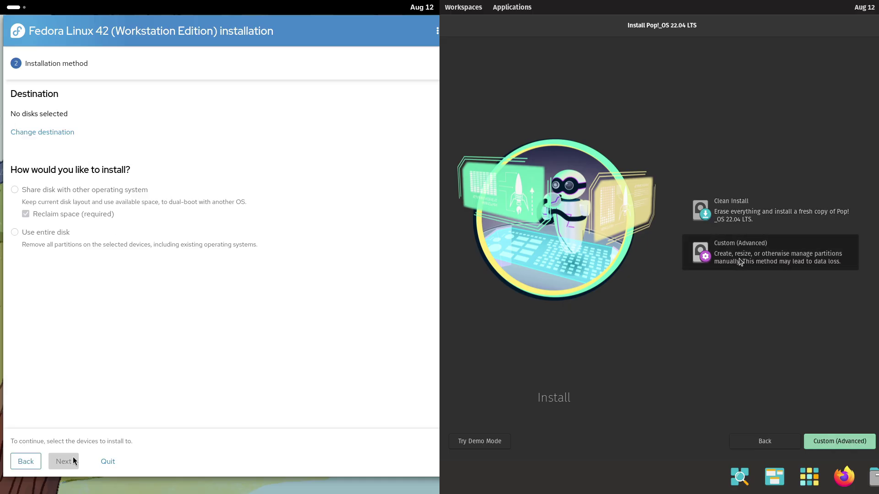
{"action": "left_click", "coordinate": [832, 440]}
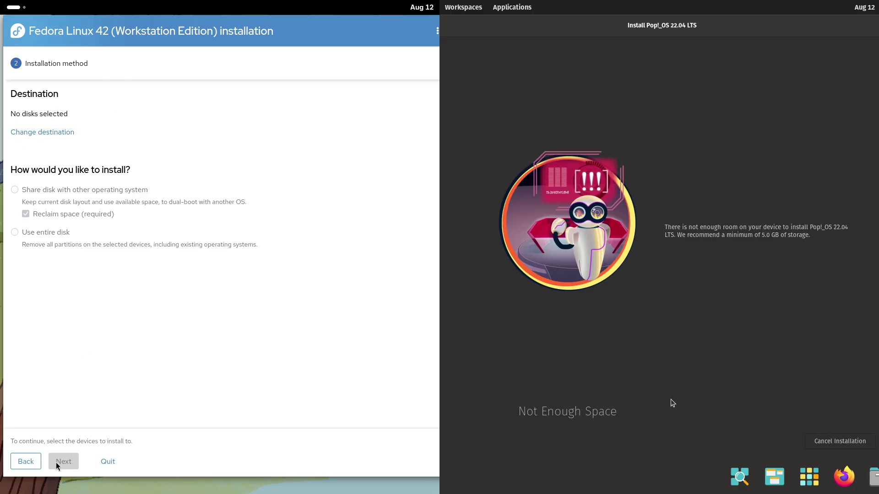
- Rescan the devices for Fedora's installation destination, and cancel the Pop!_OS installation
{"action": "left_click", "coordinate": [45, 132]}
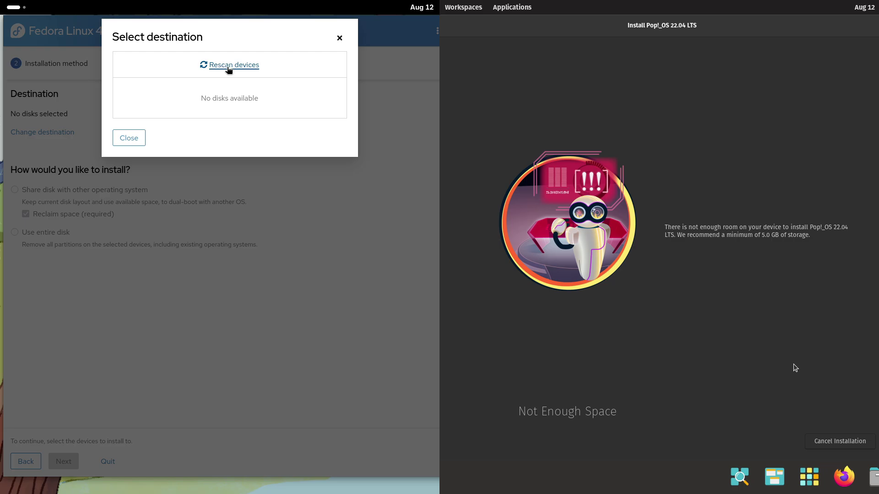
{"action": "left_click", "coordinate": [229, 66]}
{"action": "left_click", "coordinate": [821, 440]}
{"action": "left_click", "coordinate": [339, 38]}
- Leave both installers for the live desktops, using demo mode on Pop!_OS and quitting the installer on Fedora
{"action": "left_click", "coordinate": [479, 442]}
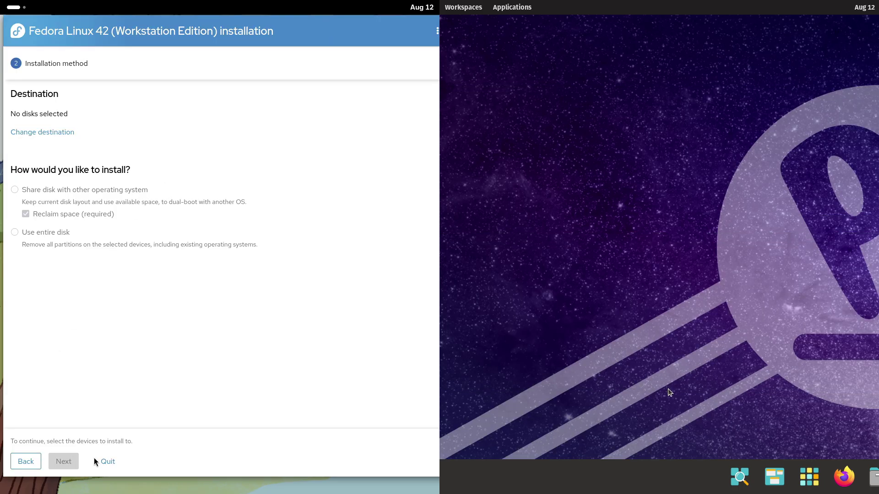
{"action": "left_click", "coordinate": [108, 462]}
- Browse the Pop!_OS application library and Fedora's activities overview and application grid
{"action": "left_click", "coordinate": [808, 476]}
{"action": "left_click", "coordinate": [128, 269]}
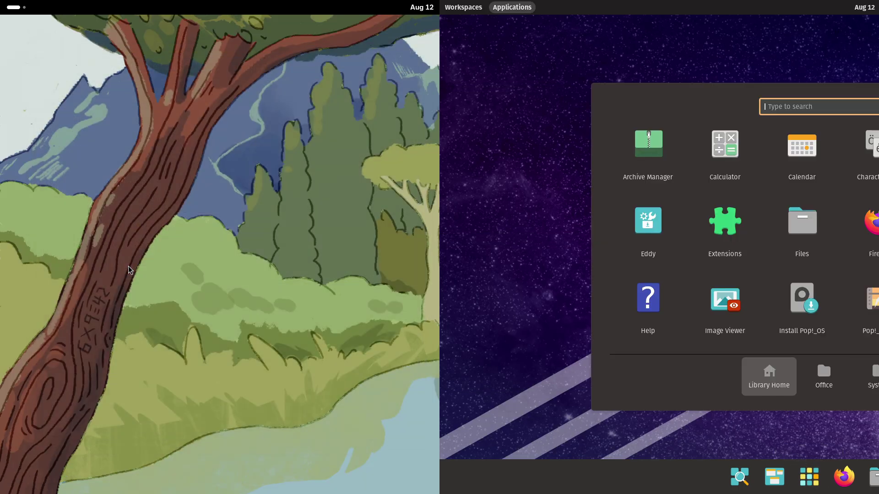
{"action": "left_click", "coordinate": [26, 12]}
{"action": "scroll", "coordinate": [735, 229], "scroll_direction": "down", "scroll_amount": 3}
{"action": "scroll", "coordinate": [735, 229], "scroll_direction": "up", "scroll_amount": 3}
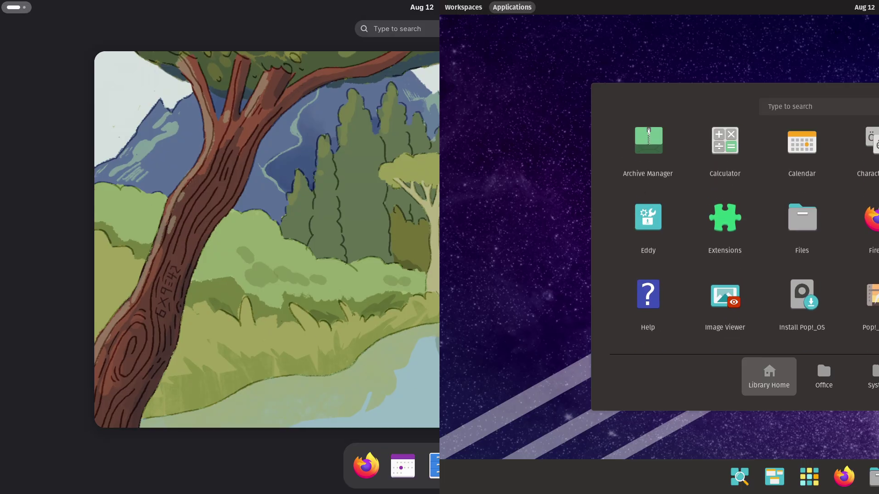
{"action": "key", "text": "super+a"}
{"action": "scroll", "coordinate": [735, 229], "scroll_direction": "down", "scroll_amount": 1}
{"action": "scroll", "coordinate": [735, 228], "scroll_direction": "up", "scroll_amount": 1}
- Launch System Monitor on both desktops, searching the Pop!_OS application library for "sys"
{"action": "left_click", "coordinate": [878, 109]}
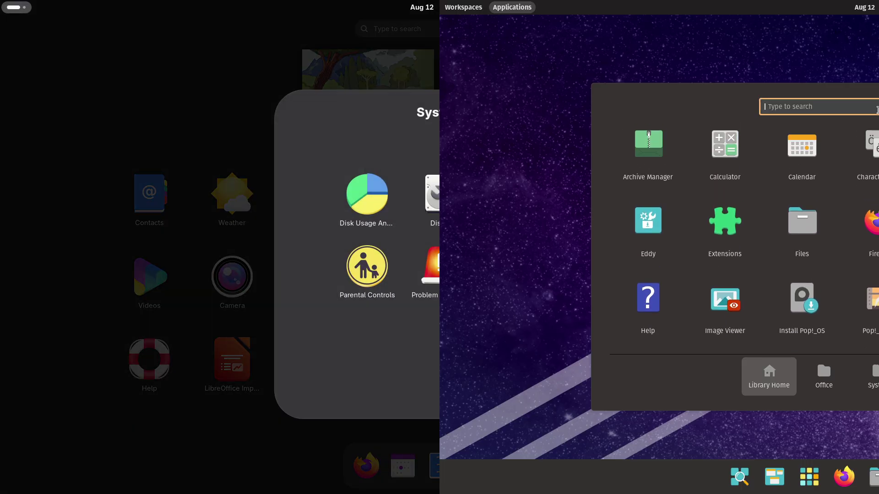
{"action": "type", "text": "sys"}
{"action": "key", "text": "Return"}
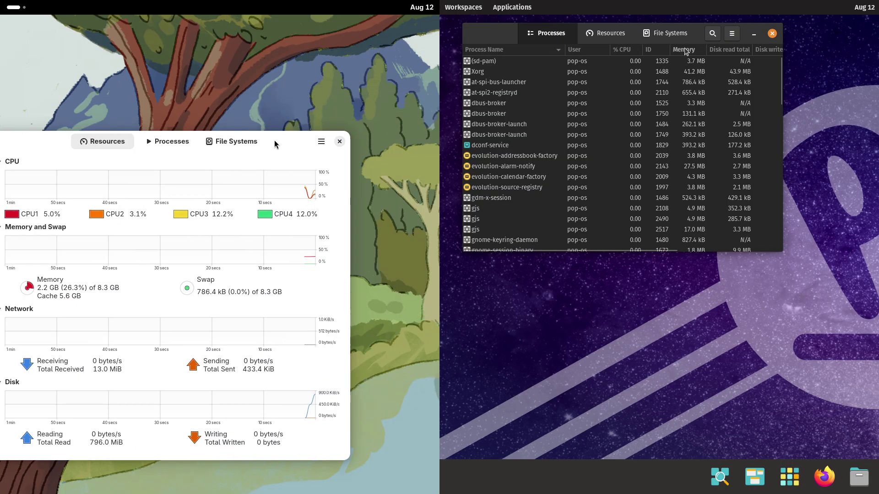
- Snap the System Monitor window to the left half of the desktop on both Fedora and Pop!_OS
{"action": "left_click_drag", "start_coordinate": [274, 140], "coordinate": [23, 164]}
{"action": "left_click_drag", "start_coordinate": [699, 35], "coordinate": [537, 166]}
{"action": "left_click_drag", "start_coordinate": [23, 164], "coordinate": [0, 175]}
{"action": "left_click_drag", "start_coordinate": [537, 165], "coordinate": [440, 218]}
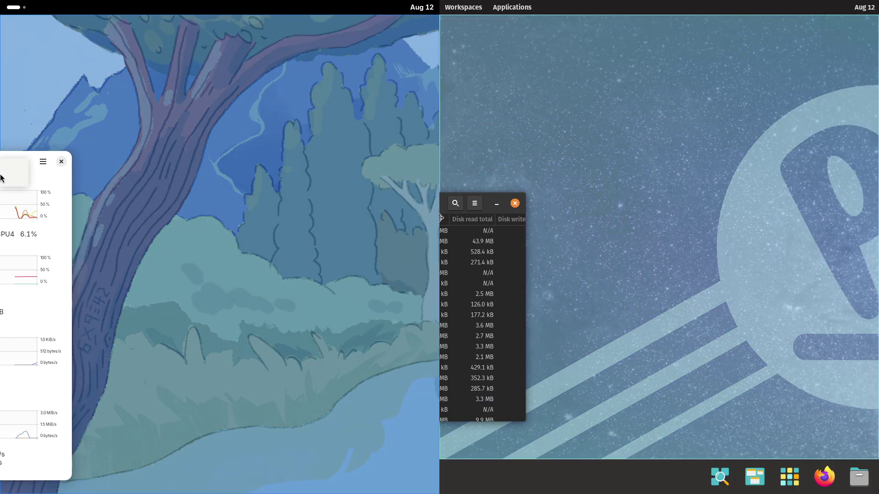
{"action": "left_click_drag", "start_coordinate": [0, 175], "coordinate": [0, 180]}
{"action": "left_click_drag", "start_coordinate": [440, 218], "coordinate": [441, 217]}
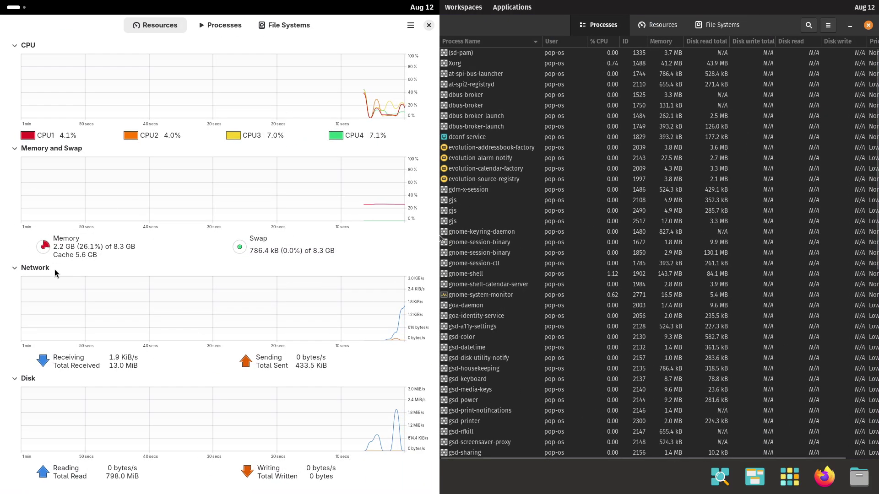
- Collapse the Disk and Network sections in Fedora's System Monitor resources
{"action": "left_click", "coordinate": [15, 379]}
{"action": "left_click", "coordinate": [16, 333]}
{"action": "left_click_drag", "start_coordinate": [872, 108], "coordinate": [865, 213]}
- Open System Monitor's About details on Fedora, and show the Pop!_OS resources with the Network section collapsed
{"action": "left_click", "coordinate": [408, 27]}
{"action": "left_click", "coordinate": [387, 113]}
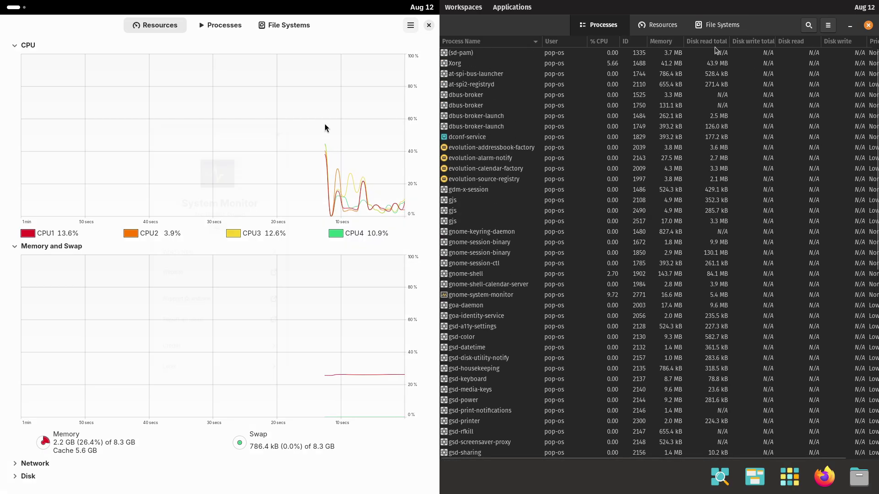
{"action": "key", "text": "alt+2"}
{"action": "left_click", "coordinate": [462, 322]}
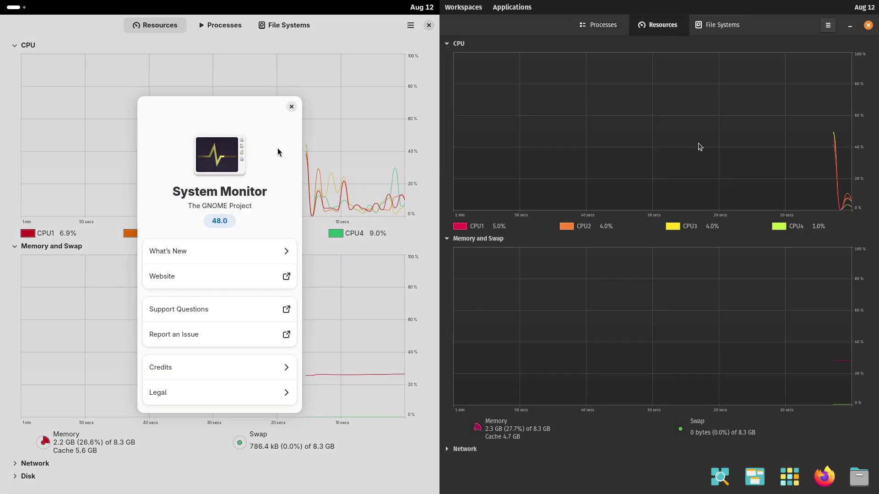
- Check the System Monitor version in the About information on Pop!_OS and again on Fedora, closing each dialog
{"action": "left_click", "coordinate": [290, 109]}
{"action": "left_click", "coordinate": [828, 25]}
{"action": "left_click", "coordinate": [828, 103]}
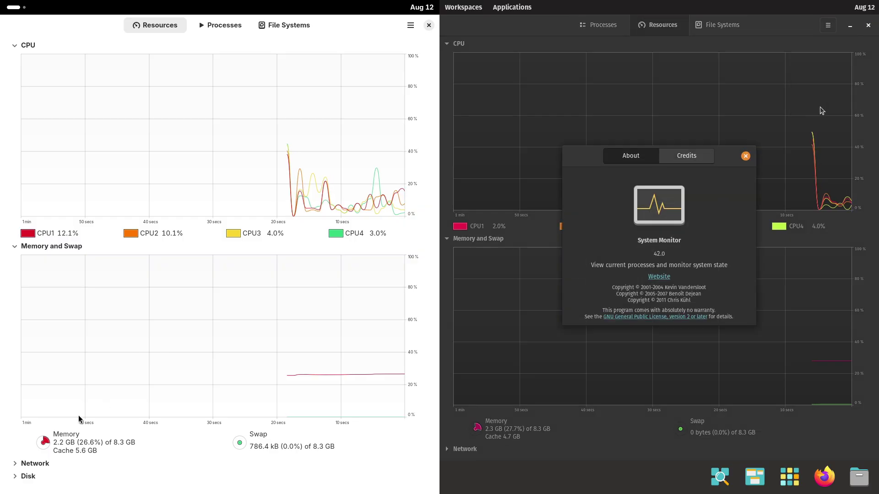
{"action": "left_click", "coordinate": [745, 157]}
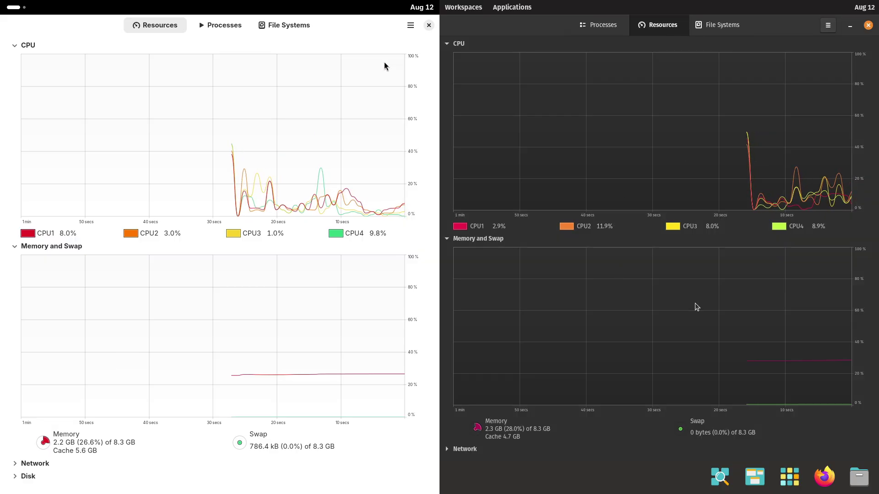
{"action": "left_click", "coordinate": [410, 25]}
{"action": "left_click", "coordinate": [389, 112]}
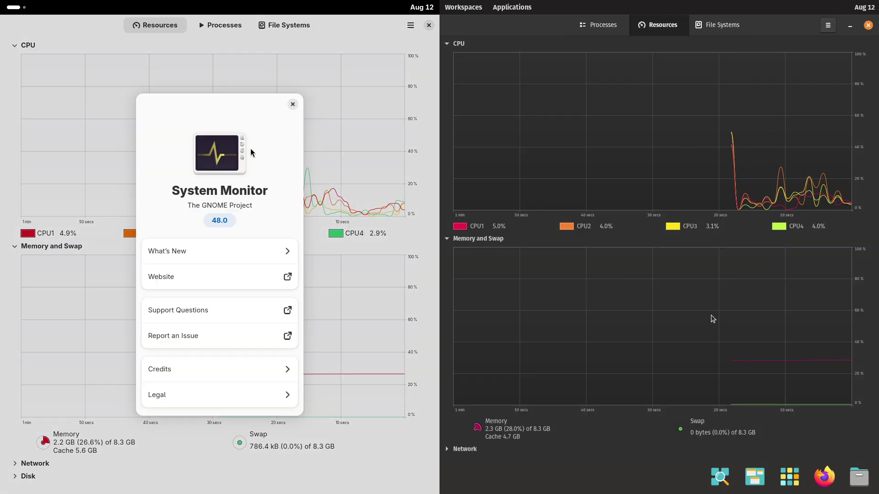
{"action": "left_click", "coordinate": [295, 106]}
- Review the running processes in both System Monitors, and close System Monitor on Pop!_OS
{"action": "left_click", "coordinate": [591, 32]}
{"action": "left_click", "coordinate": [208, 29]}
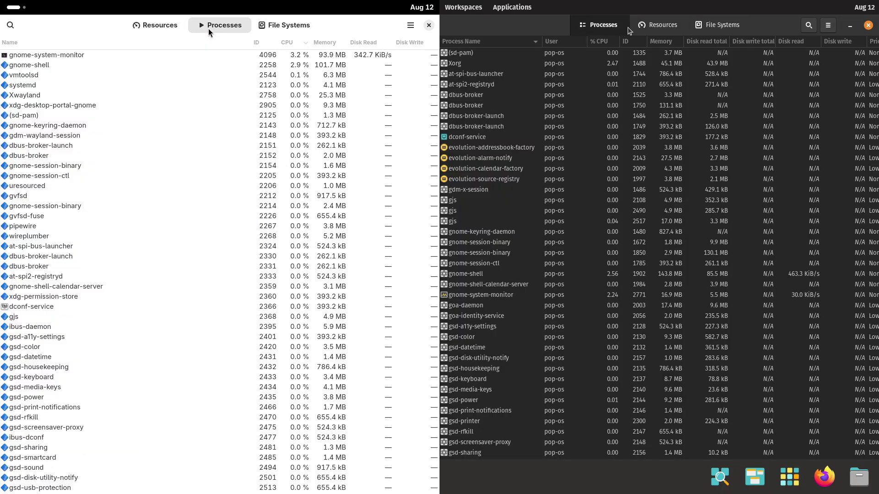
{"action": "left_click", "coordinate": [661, 27]}
{"action": "left_click_drag", "start_coordinate": [431, 126], "coordinate": [418, 288]}
{"action": "left_click", "coordinate": [868, 25]}
{"action": "scroll", "coordinate": [416, 282], "scroll_direction": "up", "scroll_amount": 8}
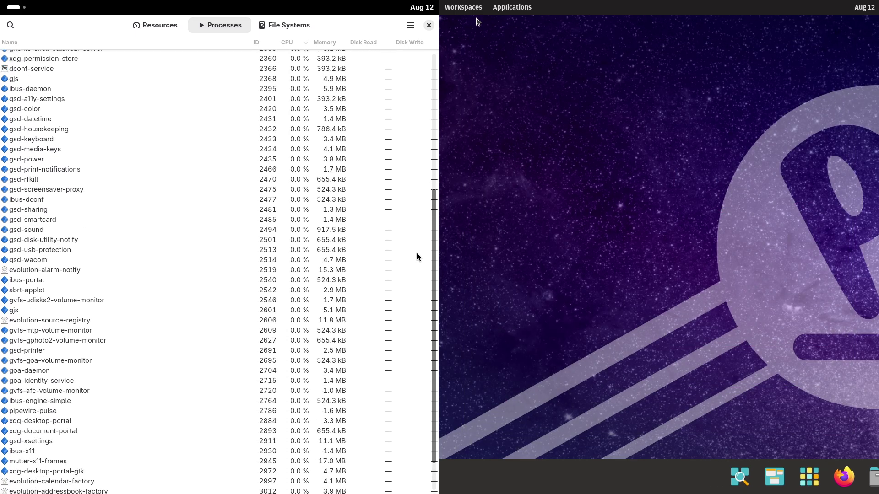
- Examine the Pop!_OS workspaces and its Office and System application folders, plus the file systems and resources in Fedora's System Monitor
{"action": "left_click", "coordinate": [463, 7]}
{"action": "left_click", "coordinate": [498, 8]}
{"action": "left_click", "coordinate": [286, 26]}
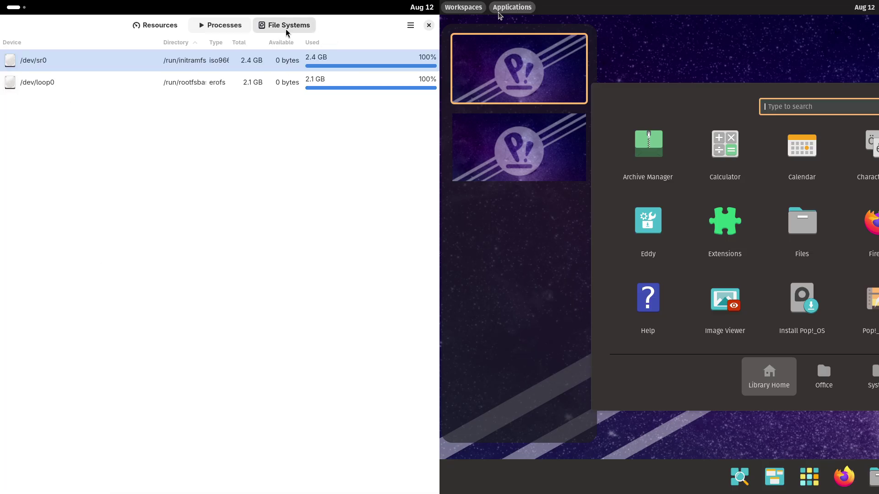
{"action": "left_click", "coordinate": [211, 31]}
{"action": "left_click", "coordinate": [824, 373]}
{"action": "left_click", "coordinate": [155, 25]}
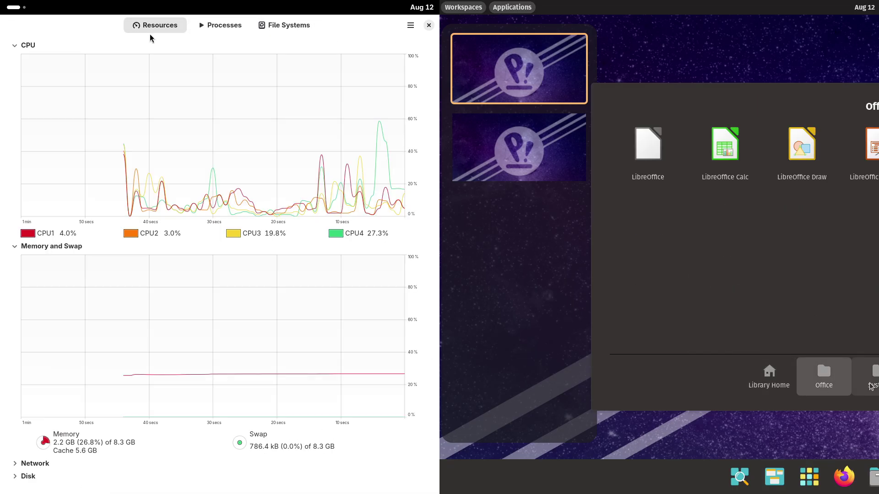
{"action": "left_click", "coordinate": [870, 377]}
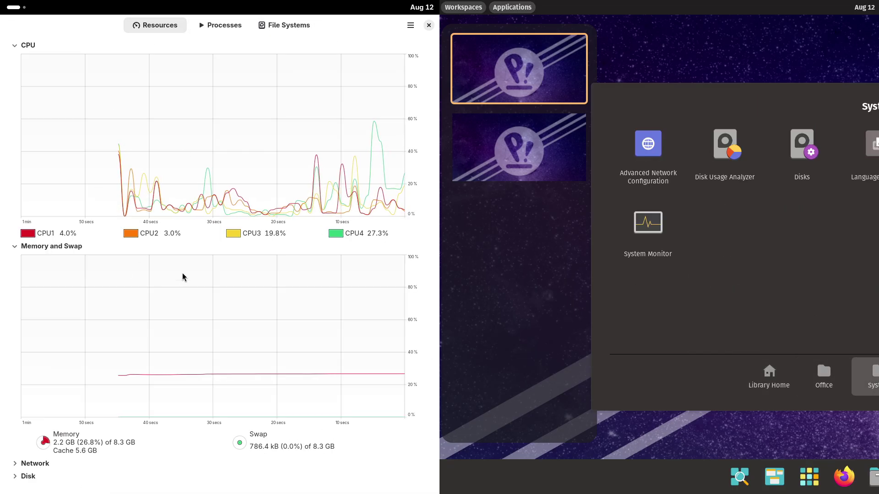
- Close System Monitor on Fedora and launch a terminal on both desktops
{"action": "left_click", "coordinate": [429, 25]}
{"action": "left_click", "coordinate": [16, 9]}
{"action": "left_click", "coordinate": [715, 422]}
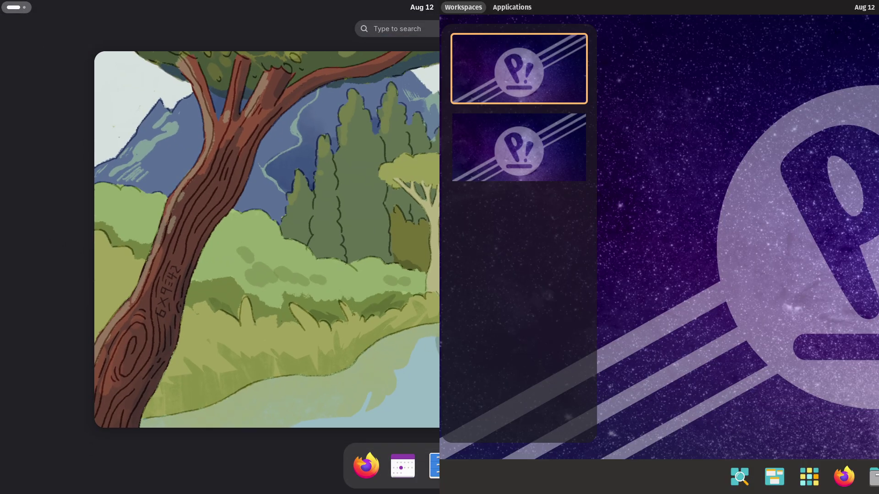
{"action": "key", "text": "super+a"}
{"action": "left_click", "coordinate": [639, 249]}
{"action": "left_click", "coordinate": [253, 261]}
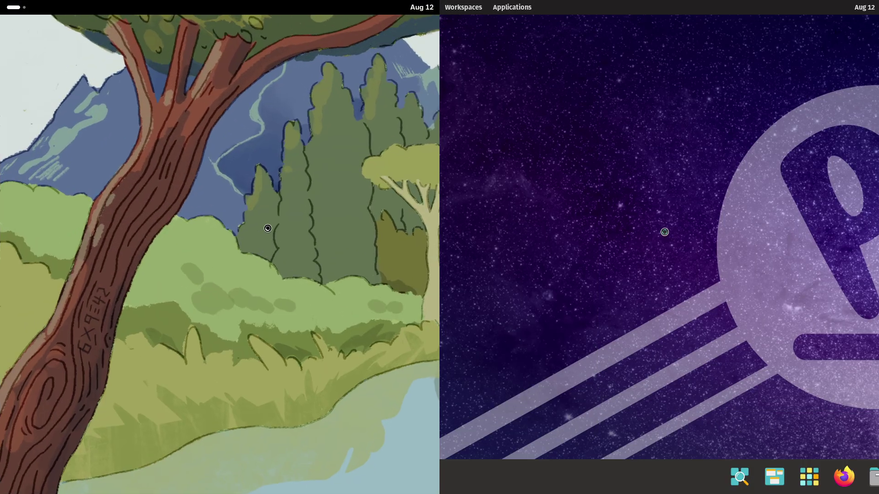
- Snap the terminal window to the left half of the desktop on both Fedora and Pop!_OS
{"action": "left_click_drag", "start_coordinate": [741, 100], "coordinate": [478, 214]}
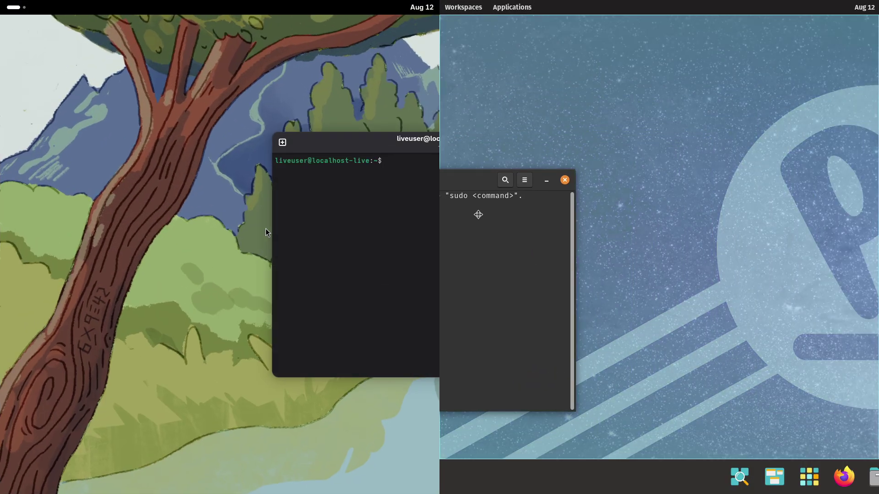
{"action": "left_click_drag", "start_coordinate": [365, 148], "coordinate": [1, 188]}
{"action": "left_click_drag", "start_coordinate": [479, 215], "coordinate": [512, 221]}
{"action": "left_click_drag", "start_coordinate": [1, 188], "coordinate": [1, 188]}
{"action": "left_click_drag", "start_coordinate": [512, 221], "coordinate": [441, 234]}
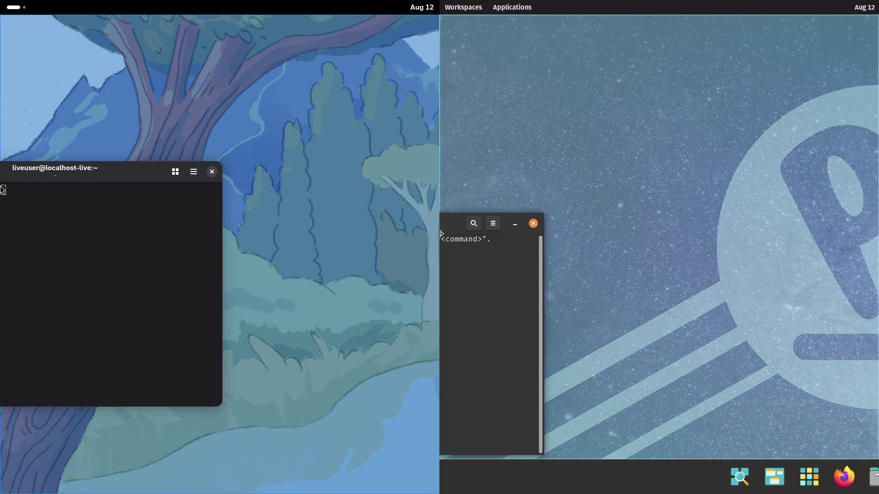
{"action": "left_click_drag", "start_coordinate": [1, 187], "coordinate": [2, 188]}
{"action": "left_click_drag", "start_coordinate": [441, 234], "coordinate": [440, 234]}
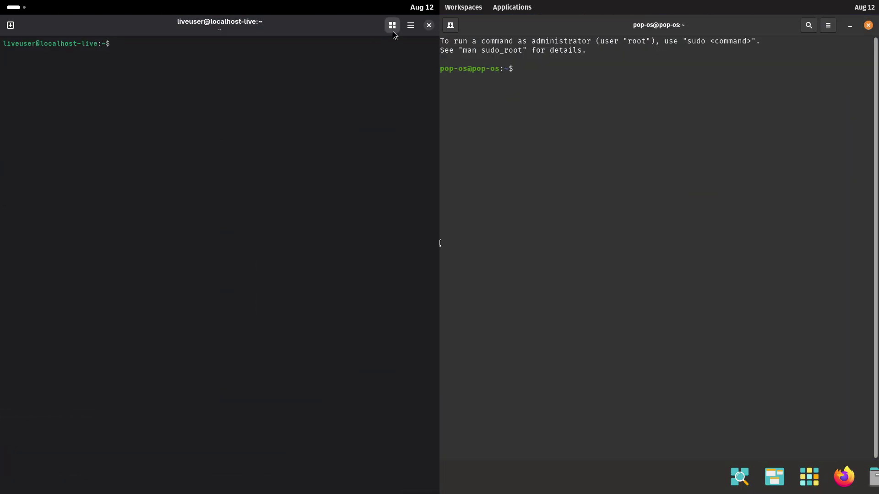
- Check the tab overview in Fedora's terminal, and open the Pop!_OS terminal preferences
{"action": "left_click", "coordinate": [392, 31]}
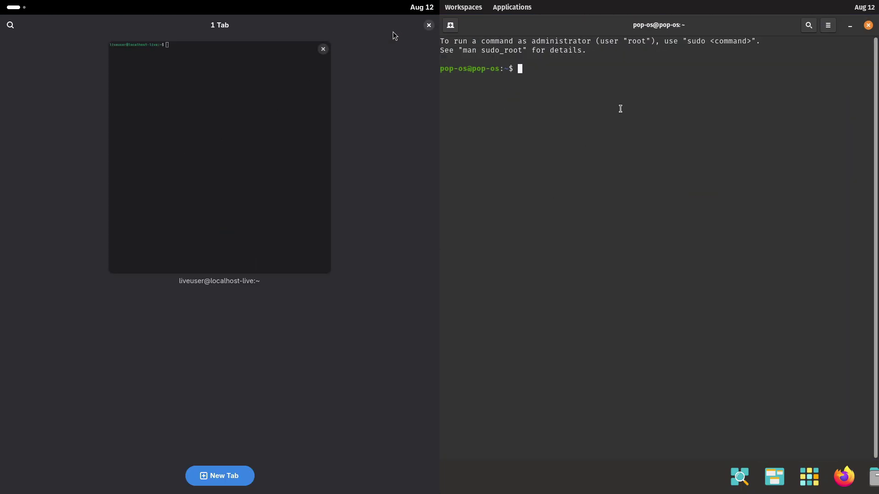
{"action": "left_click", "coordinate": [219, 182]}
{"action": "left_click", "coordinate": [822, 29]}
{"action": "left_click", "coordinate": [803, 126]}
- Switch the Fedora terminal to the light style and open its preferences
{"action": "left_click", "coordinate": [411, 26]}
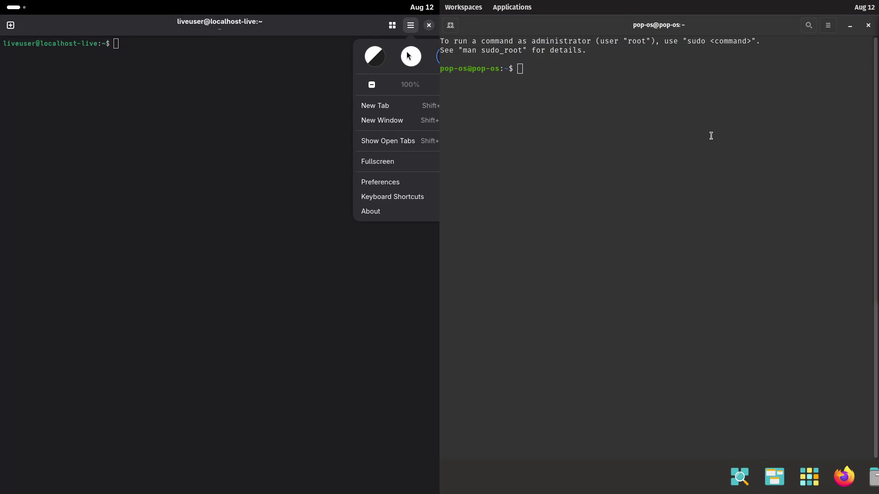
{"action": "left_click", "coordinate": [411, 57]}
{"action": "left_click", "coordinate": [372, 182]}
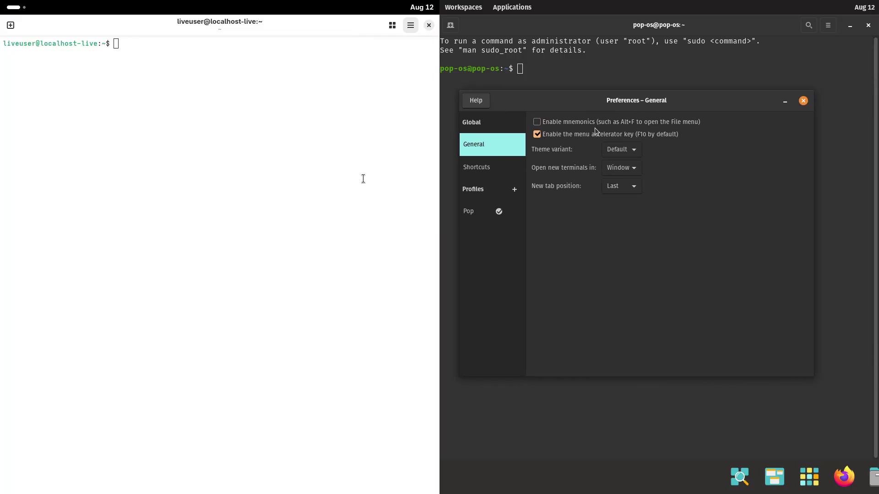
- Set the Pop!_OS terminal's theme variant to Light, and turn off Use System Font in Fedora's terminal preferences
{"action": "left_click", "coordinate": [618, 152]}
{"action": "left_click", "coordinate": [616, 164]}
{"action": "left_click", "coordinate": [313, 376]}
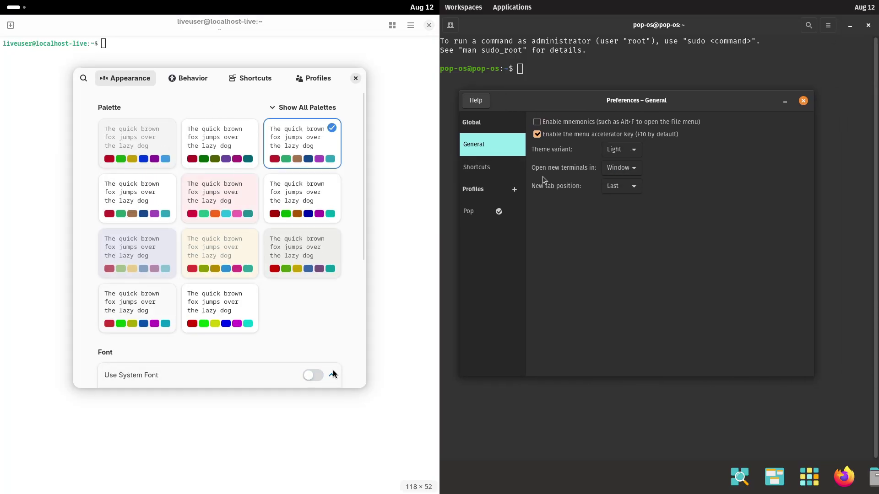
- Review the shortcuts and Pop profile text settings in the Pop!_OS terminal preferences, and the custom font options in Fedora's
{"action": "left_click", "coordinate": [476, 167]}
{"action": "left_click", "coordinate": [499, 211]}
{"action": "left_click_drag", "start_coordinate": [361, 260], "coordinate": [363, 292]}
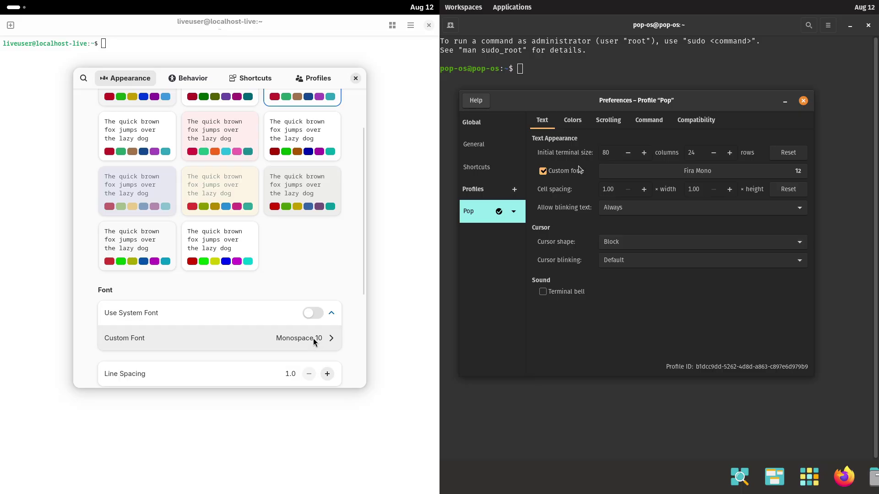
- Set the custom font size to 16 in both terminals, keeping Monospace on Fedora and Fira Mono on Pop!_OS, and close Fedora's preferences
{"action": "left_click", "coordinate": [313, 339]}
{"action": "left_click", "coordinate": [580, 169]}
{"action": "left_click", "coordinate": [668, 173]}
{"action": "left_click", "coordinate": [300, 333]}
{"action": "left_click", "coordinate": [300, 332]}
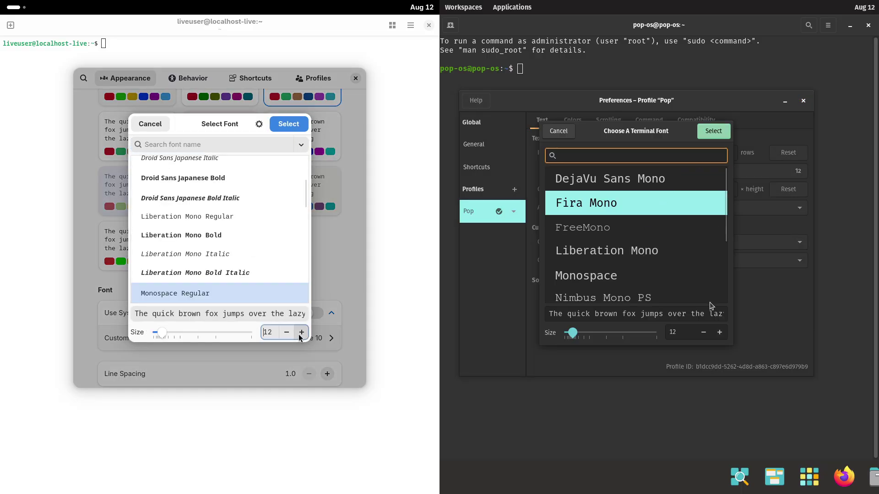
{"action": "left_click", "coordinate": [300, 333]}
{"action": "left_click", "coordinate": [300, 333]}
{"action": "left_click", "coordinate": [300, 333]}
{"action": "left_click", "coordinate": [300, 333]}
{"action": "triple_click", "coordinate": [718, 333]}
{"action": "left_click", "coordinate": [719, 332]}
{"action": "left_click", "coordinate": [288, 123]}
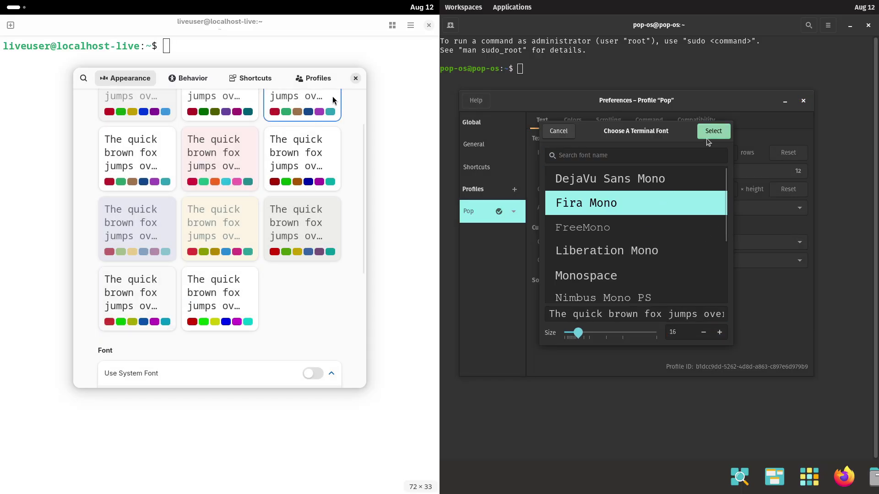
{"action": "left_click", "coordinate": [712, 131]}
{"action": "left_click", "coordinate": [355, 78]}
- Apply the GNOME light color scheme to the Pop!_OS terminal's Pop profile, close its preferences, and run fastfetch in Fedora's terminal
{"action": "left_click", "coordinate": [572, 121]}
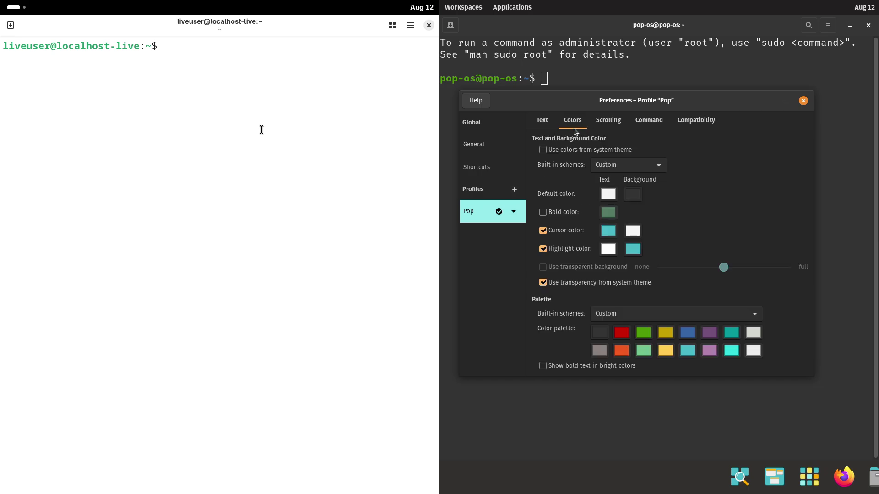
{"action": "type", "text": "fastfetc"}
{"action": "left_click", "coordinate": [593, 154]}
{"action": "left_click", "coordinate": [593, 154]}
{"action": "left_click", "coordinate": [593, 154]}
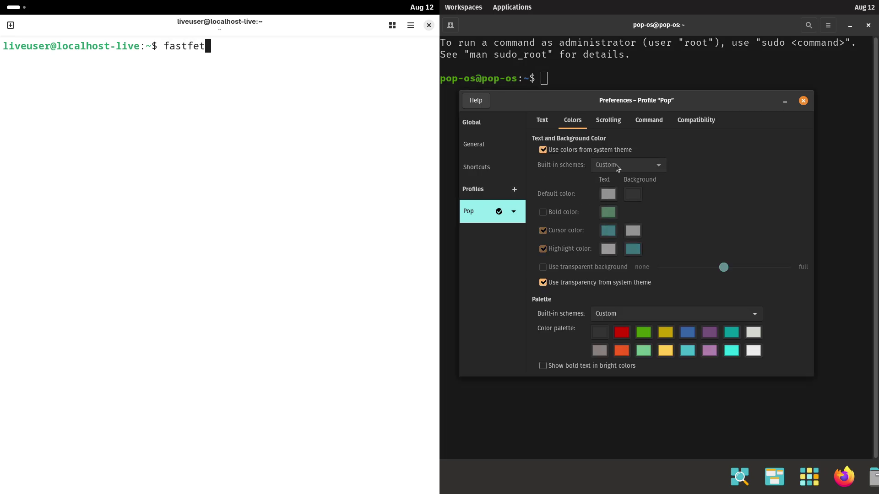
{"action": "left_click", "coordinate": [608, 153]}
{"action": "type", "text": "h"}
{"action": "left_click", "coordinate": [614, 163]}
{"action": "key", "text": "Return"}
{"action": "left_click", "coordinate": [625, 84]}
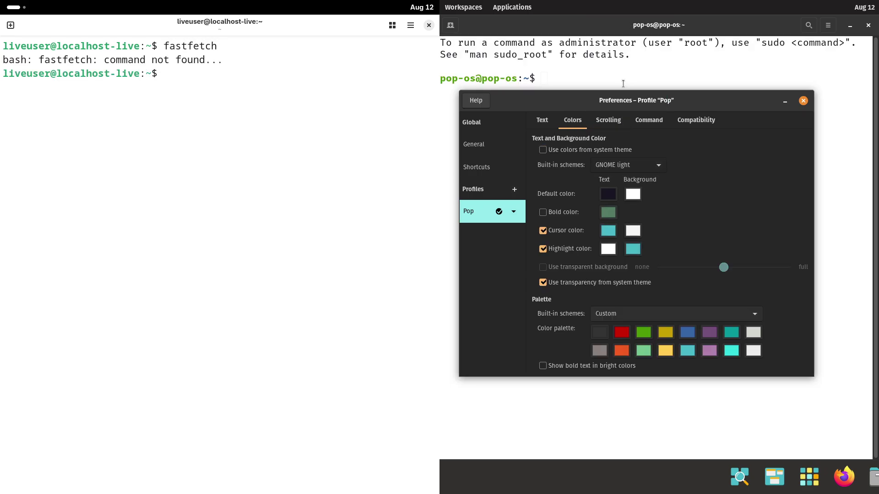
{"action": "left_click", "coordinate": [802, 101]}
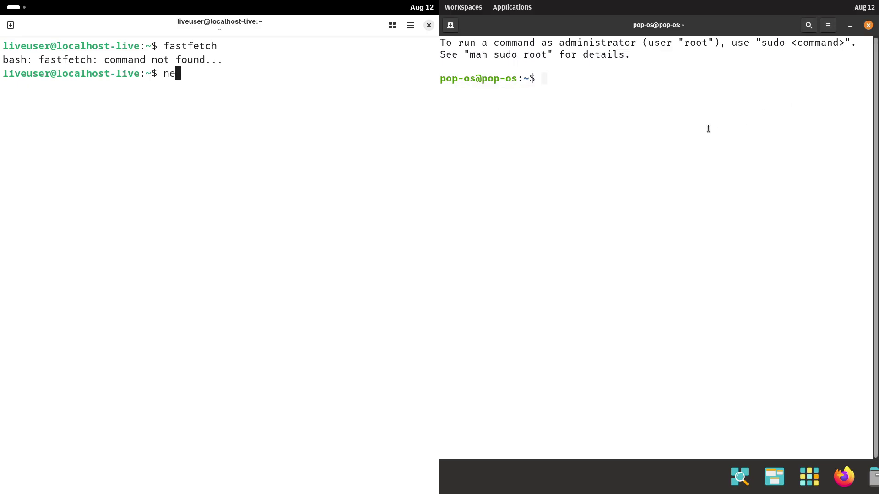
- Run neofetch in both the Fedora and Pop!_OS terminals
{"action": "type", "text": "neofetch"}
{"action": "key", "text": "Return"}
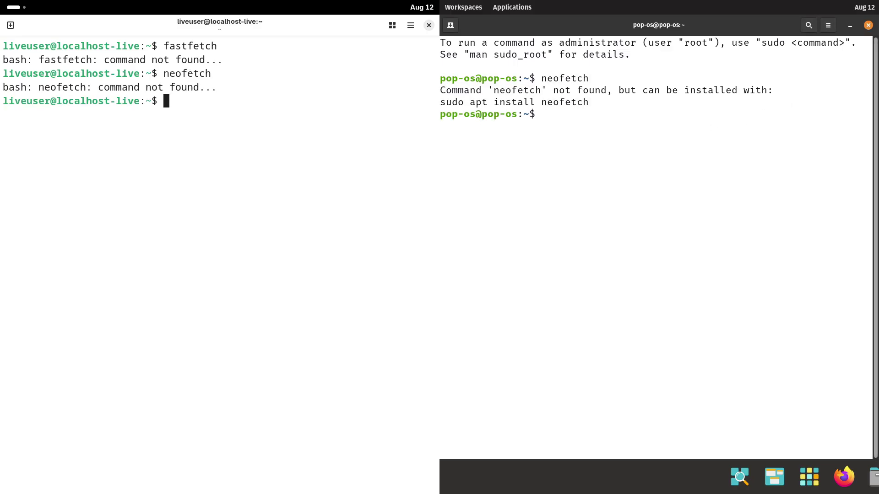
- Run sudo apt install neofetch in the Pop!_OS terminal and sudo dnf install fastfetch in Fedora's terminal
{"action": "type", "text": "dnf inst"}
{"action": "left_click_drag", "start_coordinate": [551, 103], "coordinate": [441, 102]}
{"action": "key", "text": "super+c"}
{"action": "right_click", "coordinate": [447, 108]}
{"action": "key", "text": "Escape"}
{"action": "right_click", "coordinate": [541, 117]}
{"action": "type", "text": "all"}
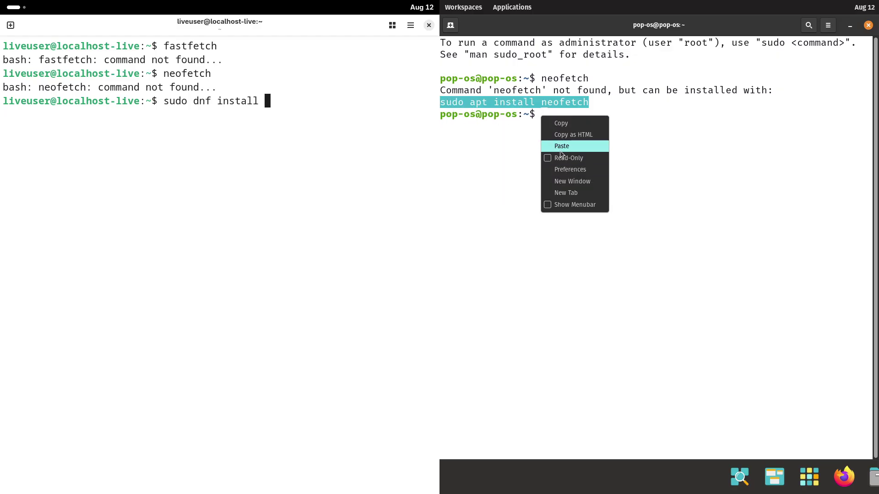
{"action": "left_click", "coordinate": [560, 147]}
{"action": "type", "text": "fas"}
{"action": "key", "text": "Return"}
{"action": "type", "text": "tfetch"}
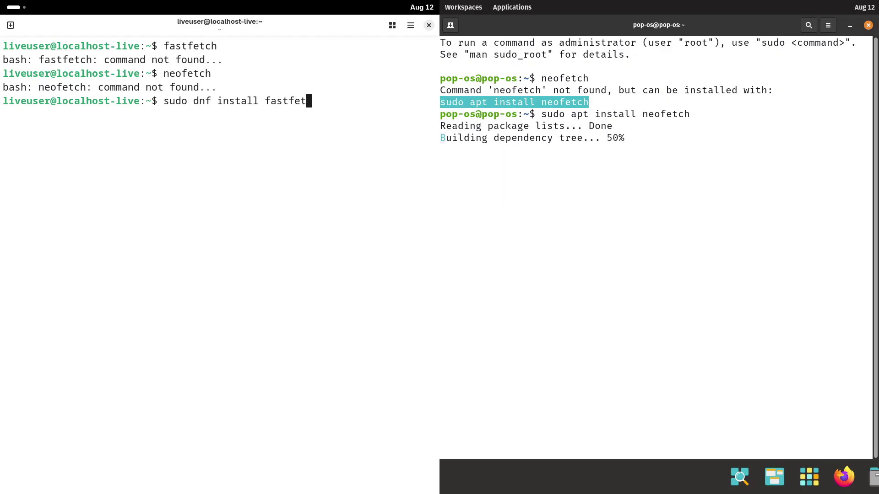
{"action": "right_click", "coordinate": [556, 182]}
{"action": "key", "text": "Return"}
- Show the menu bar in the Pop!_OS terminal and check the terminal's version in its About information
{"action": "left_click", "coordinate": [595, 282]}
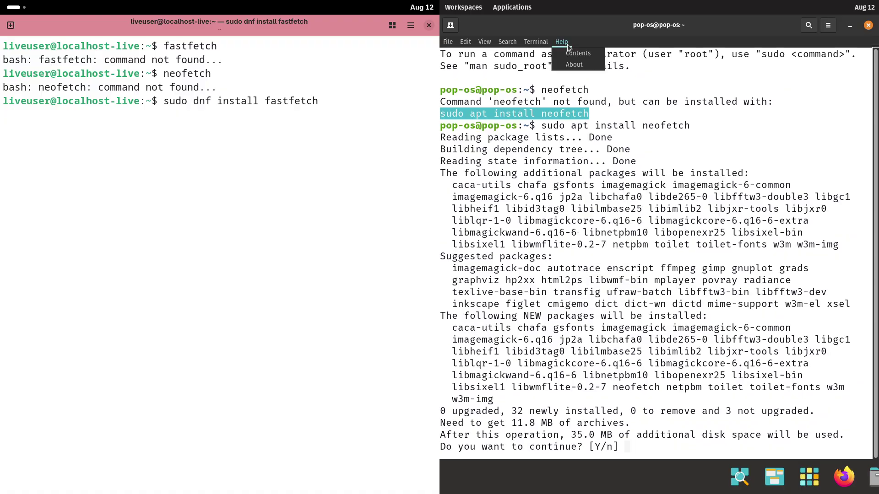
{"action": "left_click", "coordinate": [574, 64]}
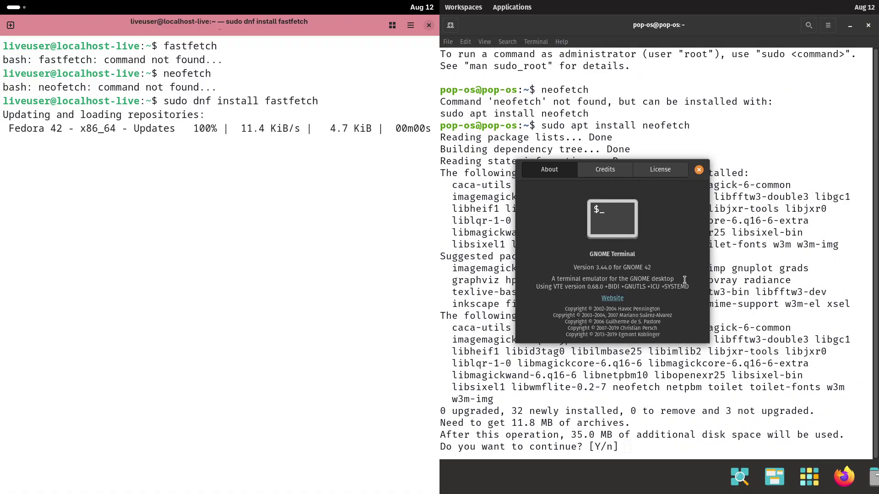
{"action": "left_click_drag", "start_coordinate": [656, 267], "coordinate": [573, 267]}
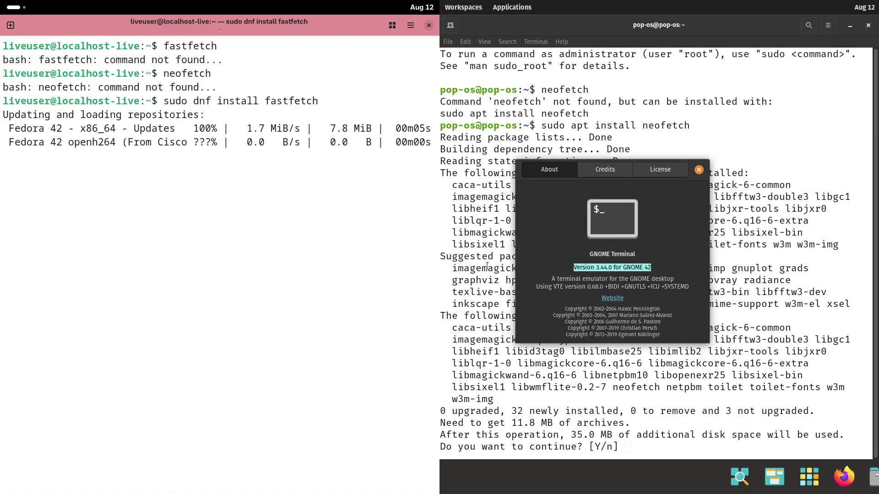
{"action": "left_click", "coordinate": [698, 171]}
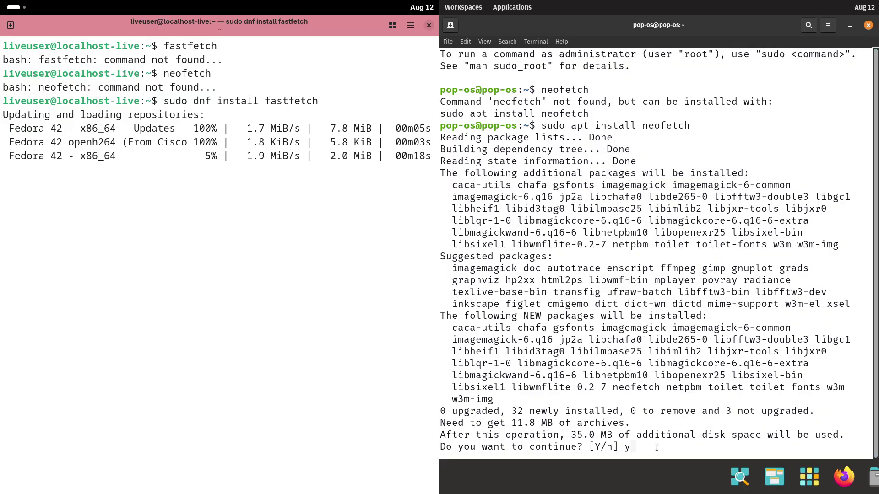
- Confirm the neofetch installation on Pop!_OS, and accept the fastfetch installation and OpenPGP key import on Fedora
{"action": "key", "text": "Return"}
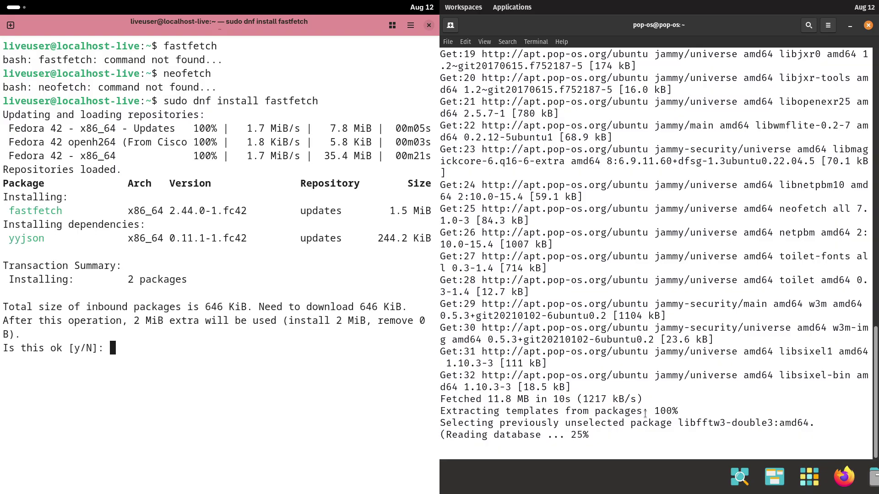
{"action": "key", "text": "Return"}
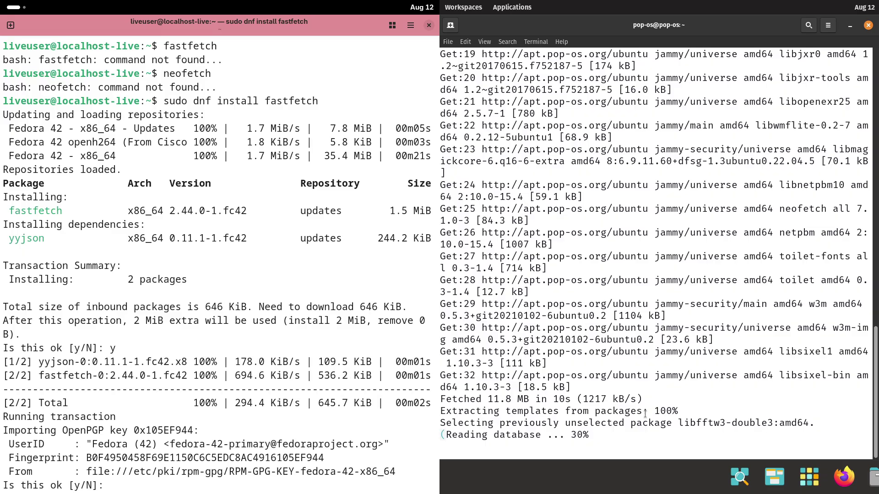
{"action": "type", "text": "y"}
{"action": "key", "text": "Return"}
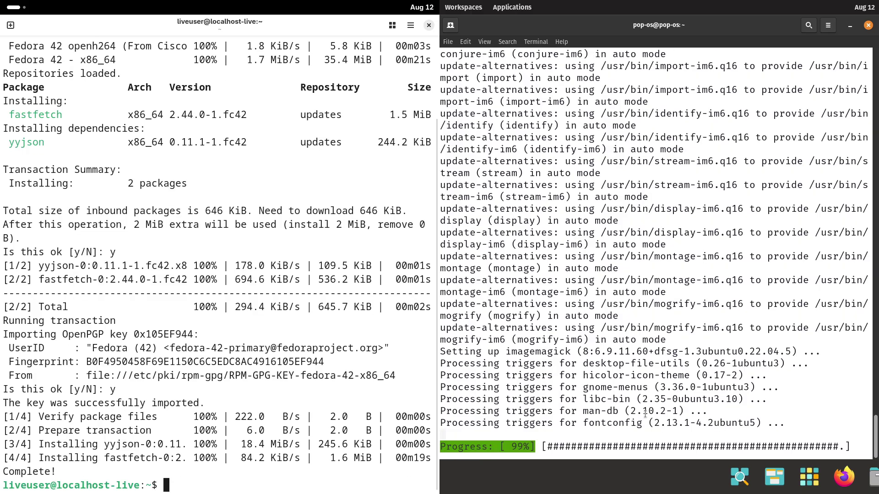
- Clear both terminals and display the system information, using neofetch on Pop!_OS and fastfetch on Fedora
{"action": "type", "text": "r"}
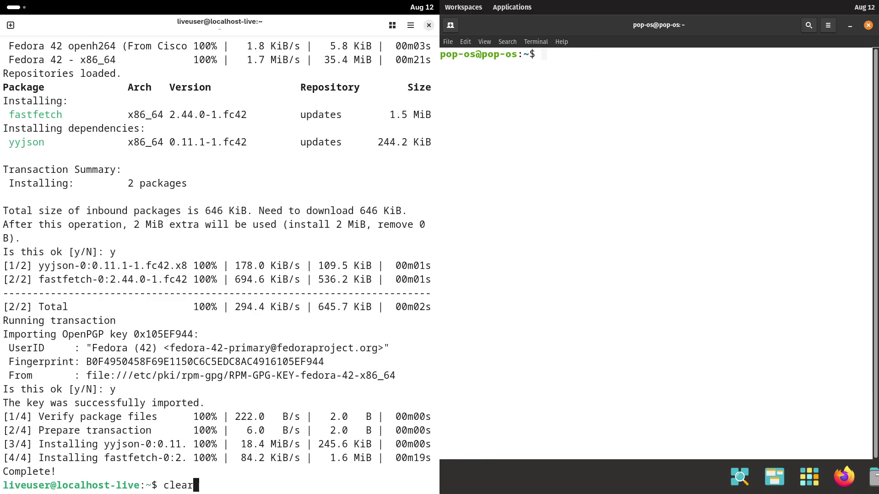
{"action": "key", "text": "Return"}
{"action": "type", "text": "fastf"}
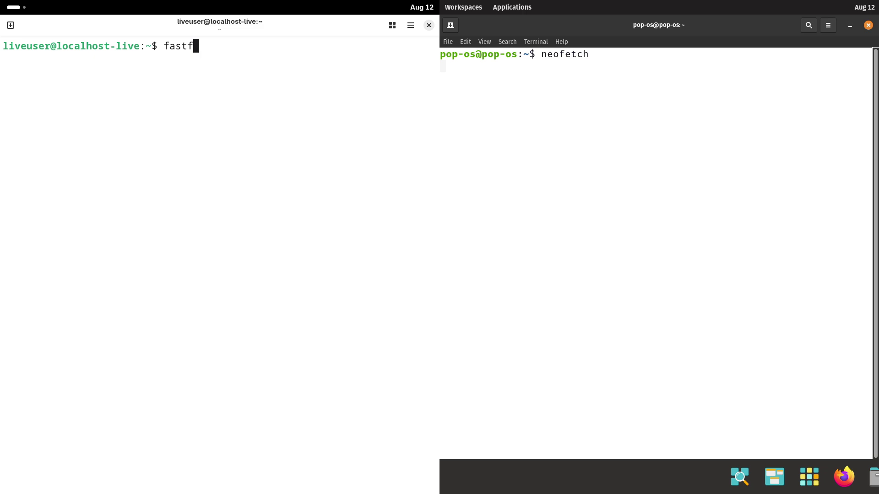
{"action": "type", "text": "etc"}
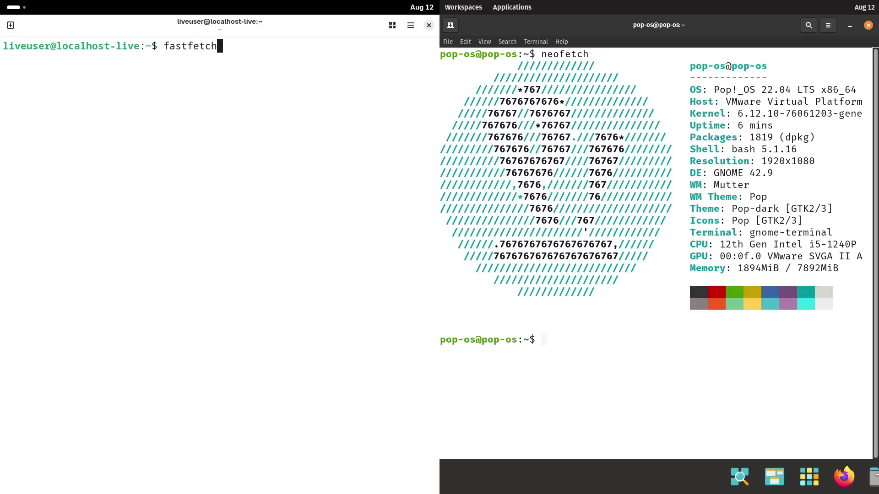
{"action": "type", "text": "h"}
{"action": "key", "text": "Return"}
- Run uname -a and uname -r in Fedora's terminal, and cat /etc/issue in the Pop!_OS terminal
{"action": "type", "text": "cat"}
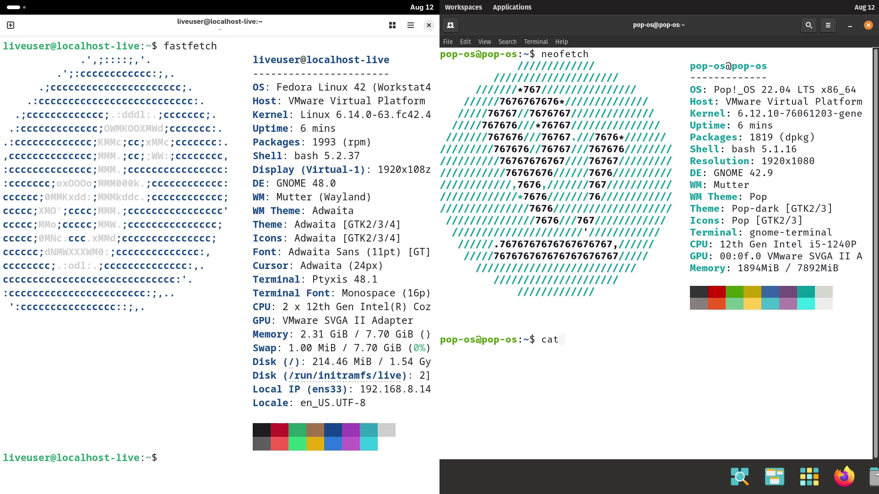
{"action": "type", "text": "/uname -a"}
{"action": "key", "text": "Return"}
{"action": "type", "text": "etc/"}
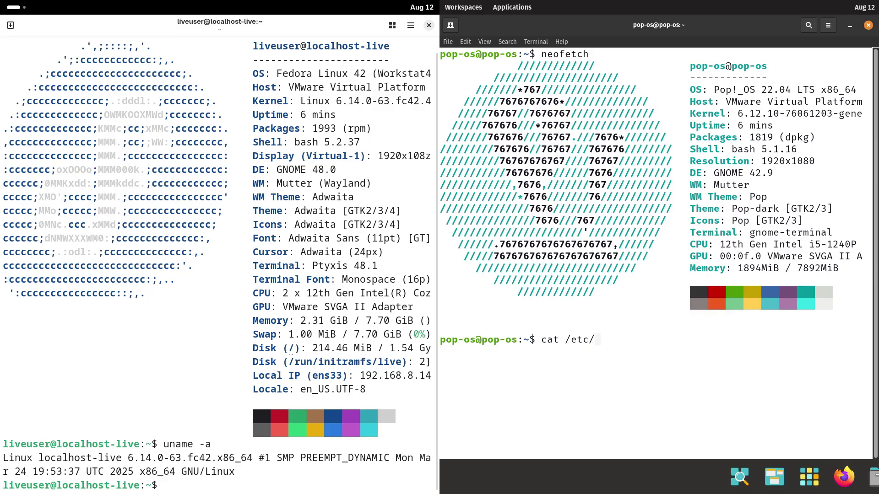
{"action": "type", "text": "una/issme -rue"}
{"action": "key", "text": "Return"}
{"action": "key", "text": "Return"}
- Run uname -a and uname -r in the Pop!_OS terminal
{"action": "type", "text": "uname -r"}
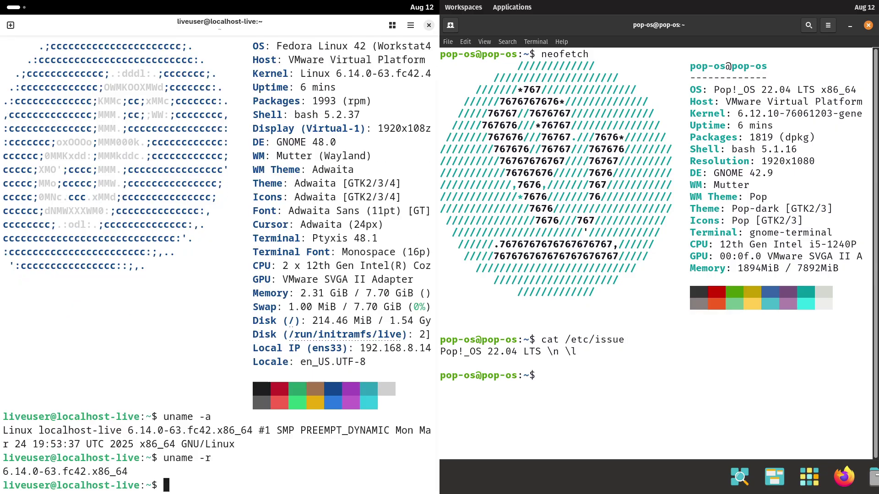
{"action": "type", "text": "e -a"}
{"action": "key", "text": "Return"}
{"action": "type", "text": "una"}
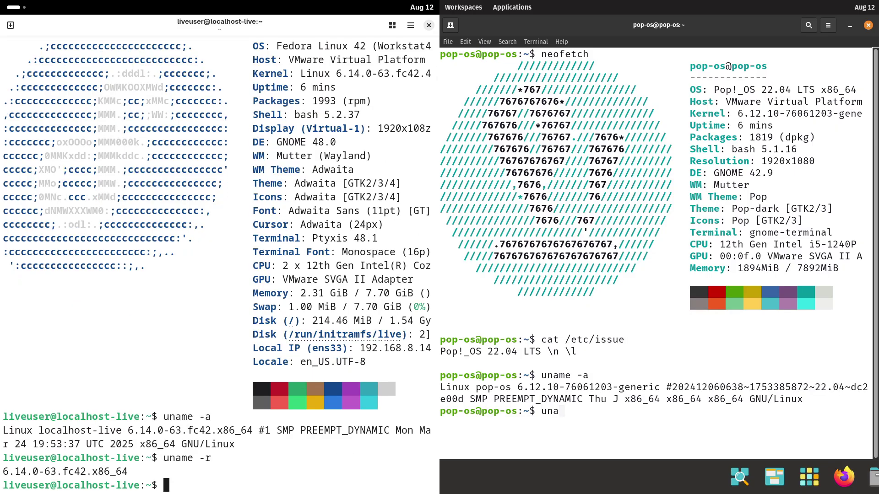
{"action": "type", "text": "pyme thon-r"}
{"action": "key", "text": "Return"}
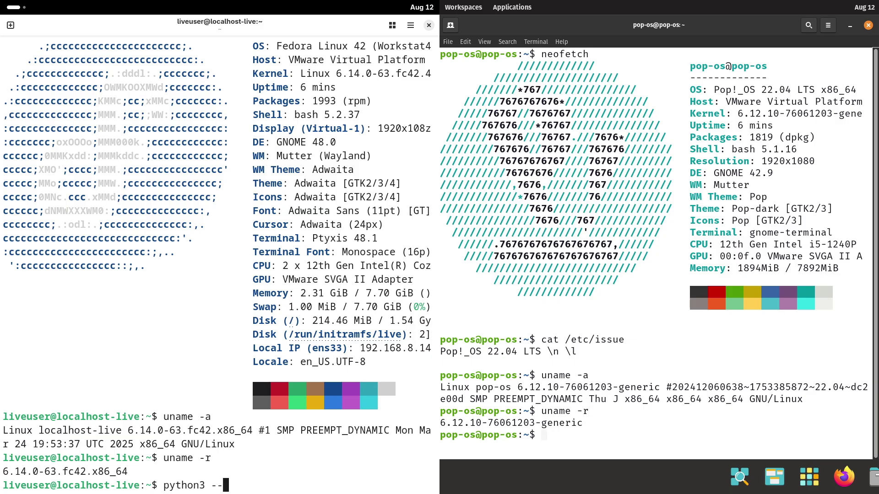
- Run python3 --version in both terminals, and run sestatus on Fedora after clearing its terminal
{"action": "type", "text": "3 --version"}
{"action": "key", "text": "Return"}
{"action": "type", "text": "s"}
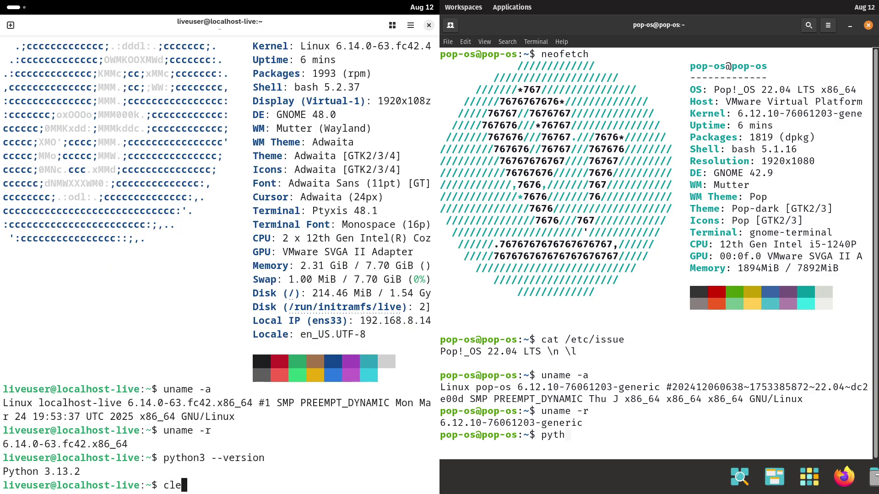
{"action": "type", "text": "clear"}
{"action": "key", "text": "Return"}
{"action": "type", "text": "3 --v"}
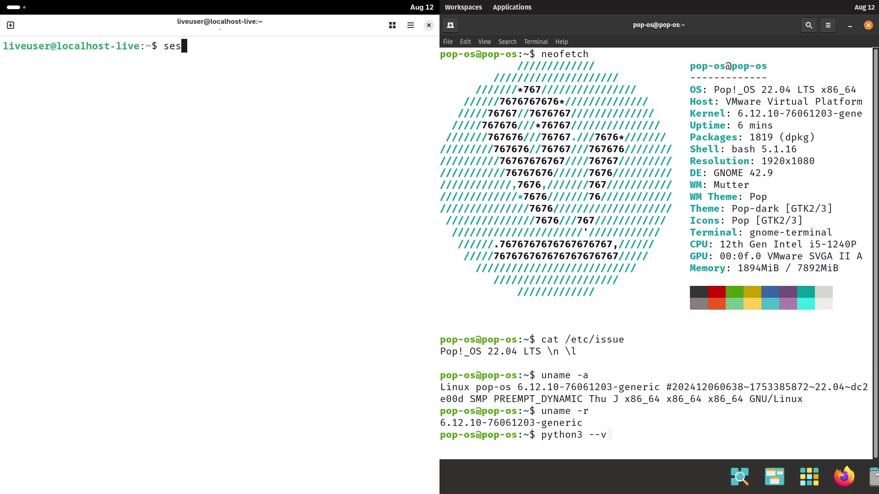
{"action": "type", "text": "sestatus --version"}
{"action": "key", "text": "Return"}
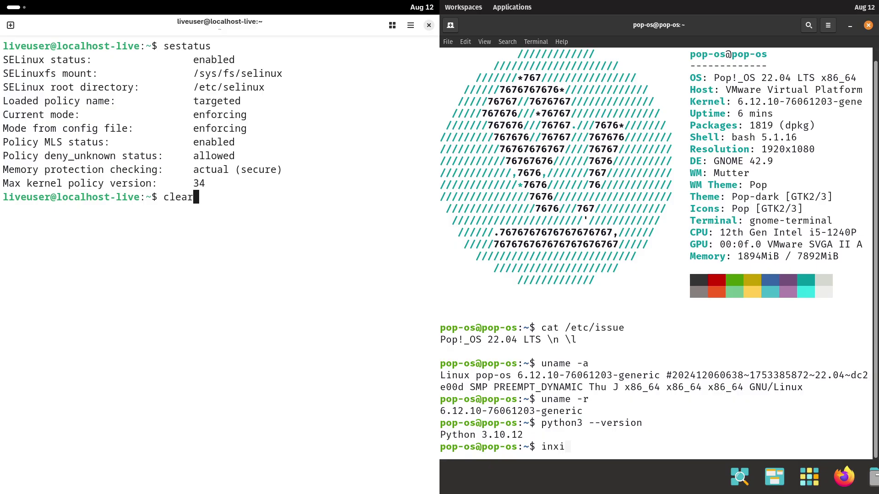
- Clear both terminals and run inxi -sv8 on Fedora and Pop!_OS
{"action": "key", "text": "BackSpace"}
{"action": "key", "text": "BackSpace"}
{"action": "key", "text": "BackSpace"}
{"action": "key", "text": "BackSpace"}
{"action": "key", "text": "Return"}
{"action": "type", "text": "inxi -"}
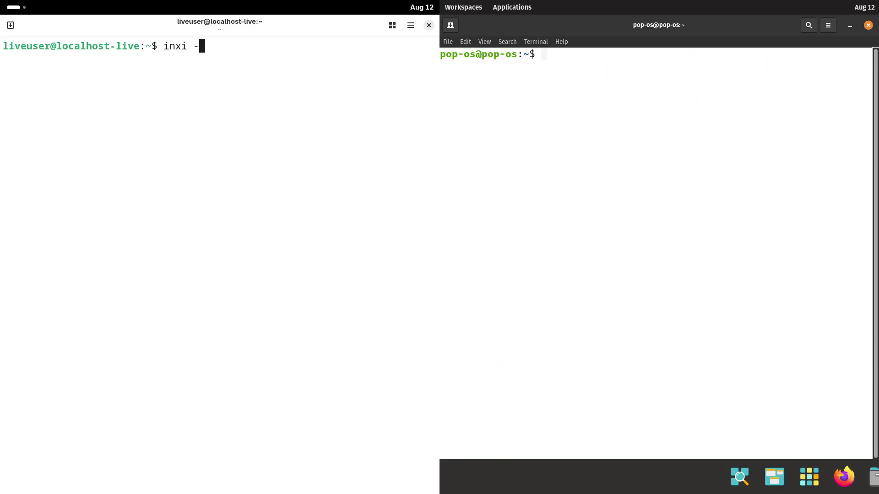
{"action": "type", "text": "in"}
{"action": "key", "text": "Return"}
{"action": "type", "text": "xi -sv8"}
{"action": "key", "text": "Return"}
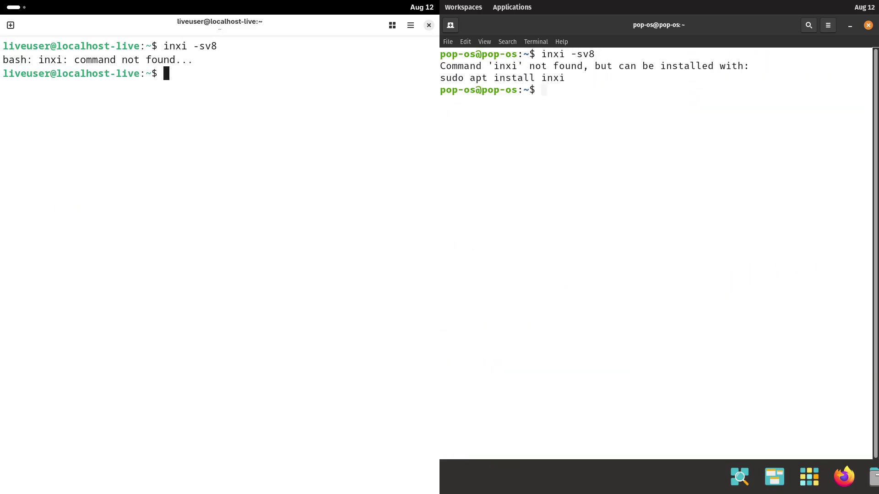
- Run sudo dnf install inxi in Fedora's terminal and sudo apt install inxi in the Pop!_OS terminal
{"action": "type", "text": "insta"}
{"action": "left_click_drag", "start_coordinate": [566, 82], "coordinate": [444, 75]}
{"action": "type", "text": "ll inxi"}
{"action": "key", "text": "Return"}
{"action": "right_click", "coordinate": [539, 91]}
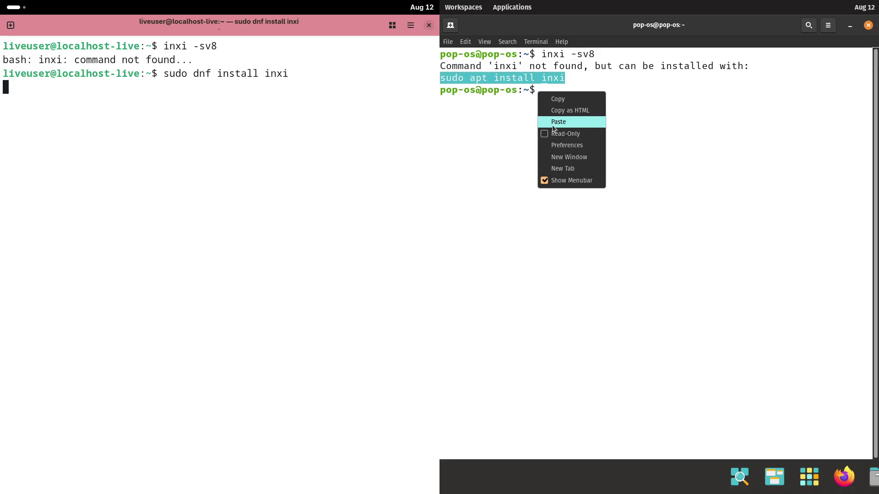
{"action": "left_click", "coordinate": [551, 120]}
{"action": "key", "text": "Return"}
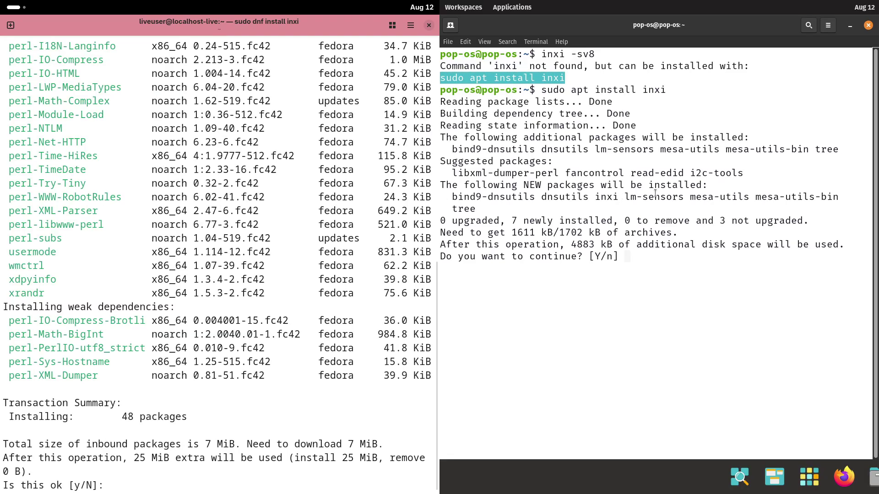
- Confirm the inxi installation on Pop!_OS, and review Fedora's list of packages before confirming its installation too
{"action": "left_click", "coordinate": [646, 262]}
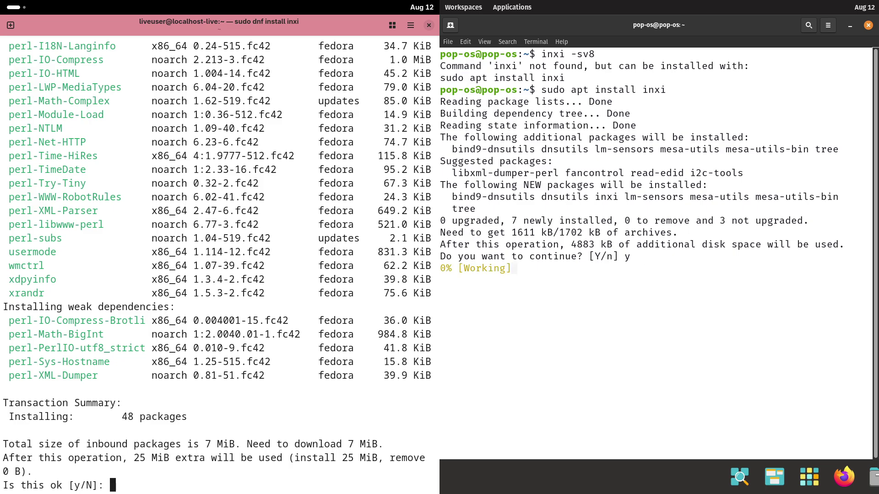
{"action": "scroll", "coordinate": [438, 254], "scroll_direction": "up", "scroll_amount": 3}
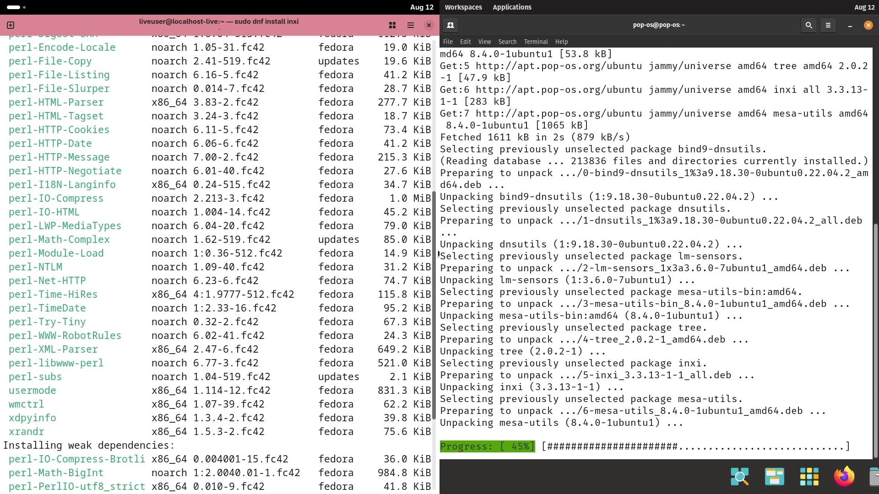
{"action": "left_click_drag", "start_coordinate": [438, 254], "coordinate": [438, 100]}
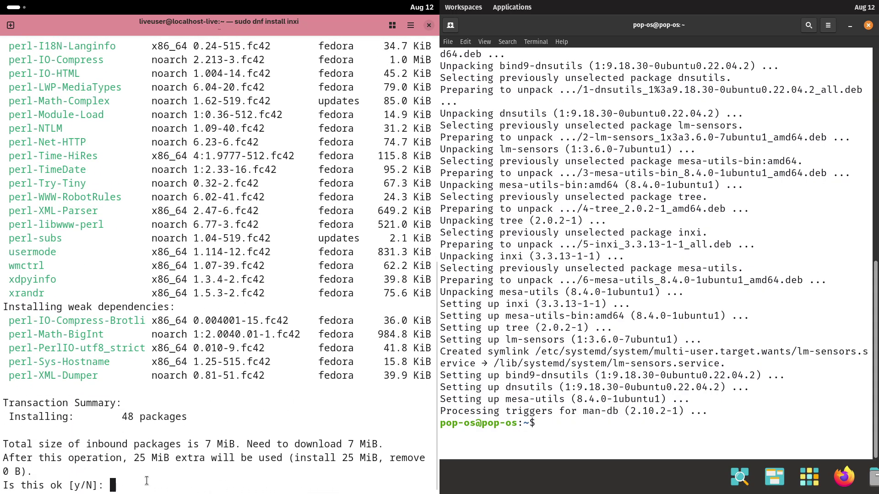
{"action": "key", "text": "Return"}
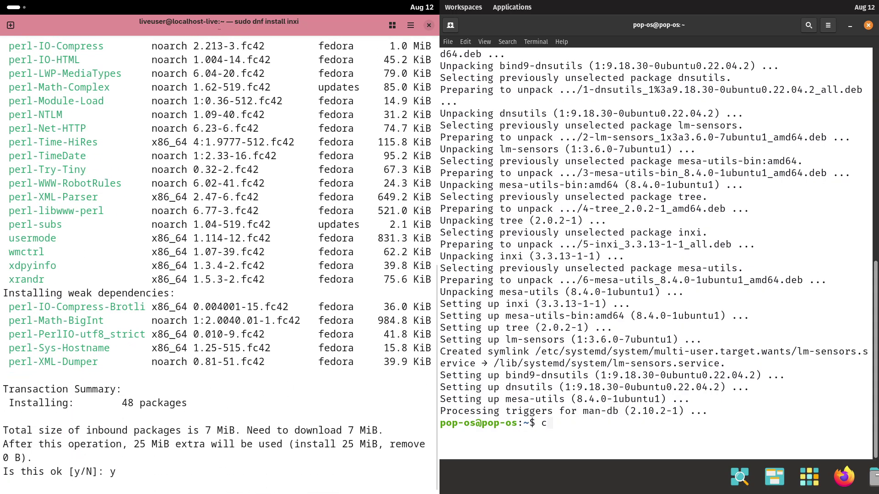
- Clear the Pop!_OS terminal and run inxi -sv8 in it
{"action": "type", "text": "lear"}
{"action": "key", "text": "Return"}
{"action": "type", "text": "inxi"}
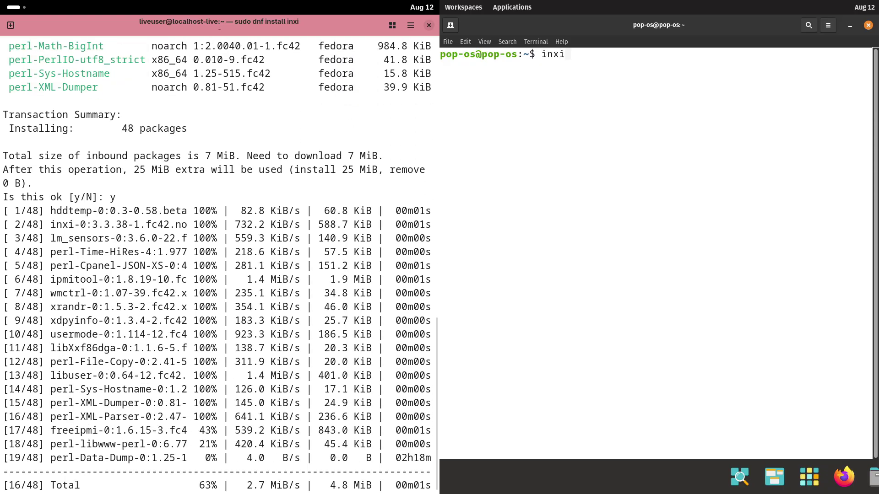
{"action": "type", "text": " -Sv8"}
{"action": "key", "text": "Return"}
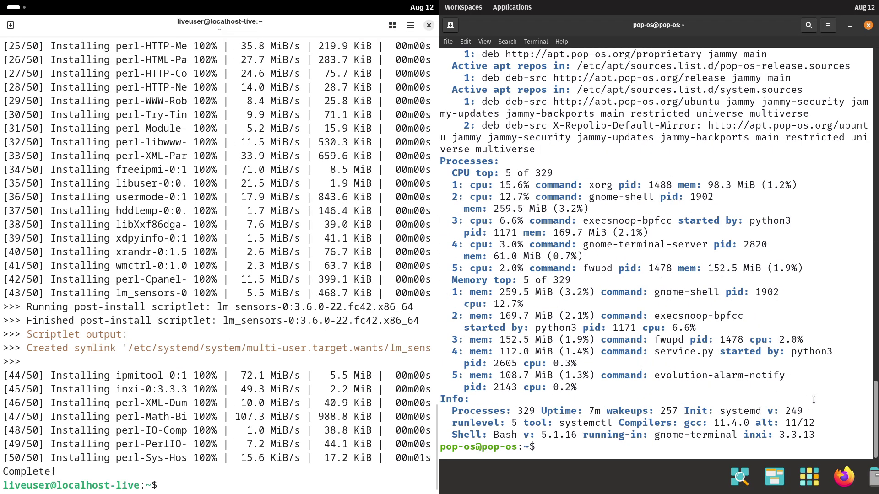
- Clear Fedora's terminal and run inxi -sv8 in it, and return to the start of the Pop!_OS output
{"action": "left_click_drag", "start_coordinate": [874, 416], "coordinate": [867, 83]}
{"action": "type", "text": "lear"}
{"action": "key", "text": "Return"}
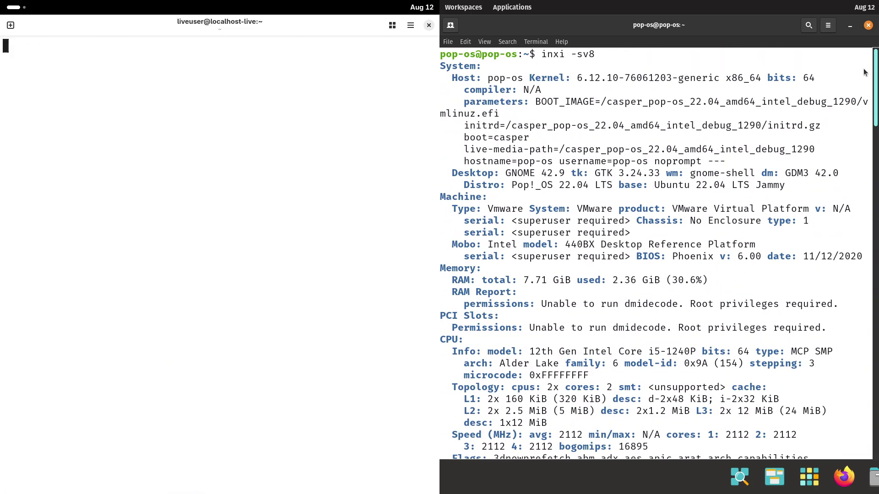
{"action": "type", "text": "in"}
{"action": "type", "text": "xi -"}
- Examine the System and Memory sections of the Pop!_OS inxi output and the Info section of Fedora's output
{"action": "left_click_drag", "start_coordinate": [474, 80], "coordinate": [789, 187]}
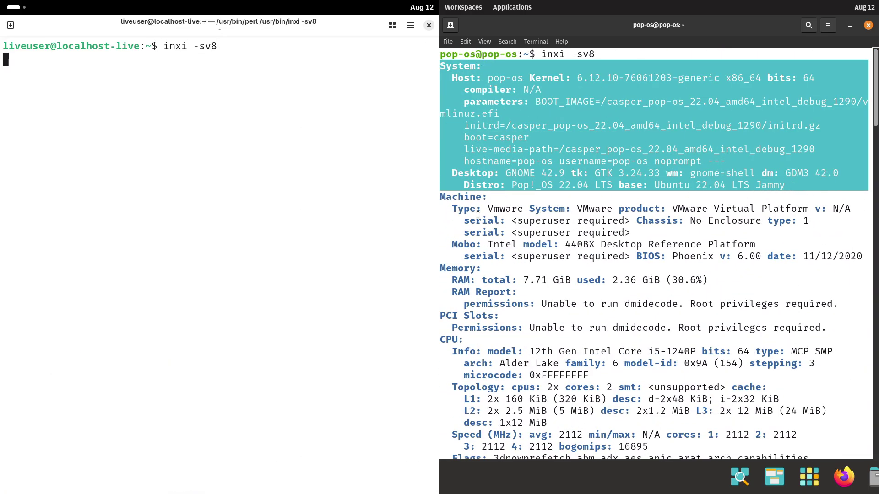
{"action": "left_click_drag", "start_coordinate": [441, 269], "coordinate": [704, 280]}
{"action": "left_click_drag", "start_coordinate": [876, 110], "coordinate": [875, 140]}
{"action": "left_click_drag", "start_coordinate": [108, 471], "coordinate": [90, 443]}
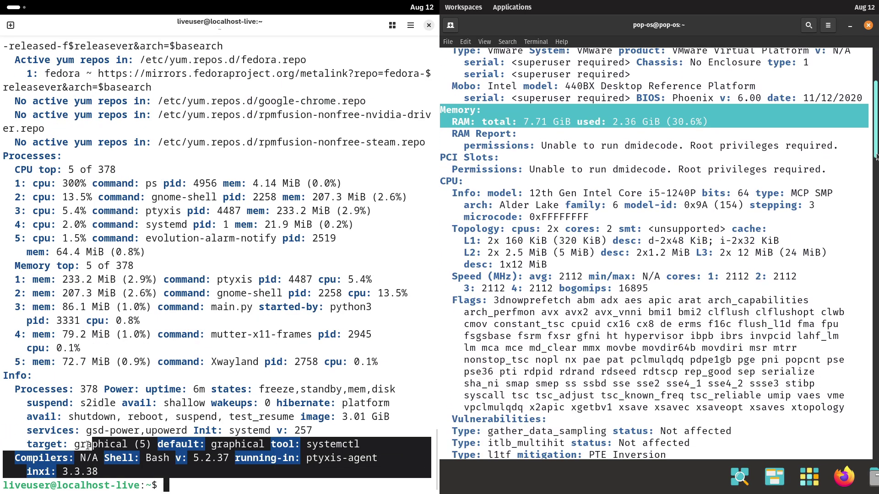
{"action": "left_click_drag", "start_coordinate": [876, 140], "coordinate": [875, 196]}
{"action": "left_click_drag", "start_coordinate": [89, 443], "coordinate": [5, 374]}
{"action": "left_click_drag", "start_coordinate": [875, 196], "coordinate": [875, 240]}
{"action": "left_click_drag", "start_coordinate": [5, 375], "coordinate": [6, 376]}
{"action": "left_click_drag", "start_coordinate": [875, 239], "coordinate": [876, 258]}
{"action": "left_click_drag", "start_coordinate": [6, 377], "coordinate": [3, 375]}
{"action": "left_click_drag", "start_coordinate": [876, 259], "coordinate": [875, 251]}
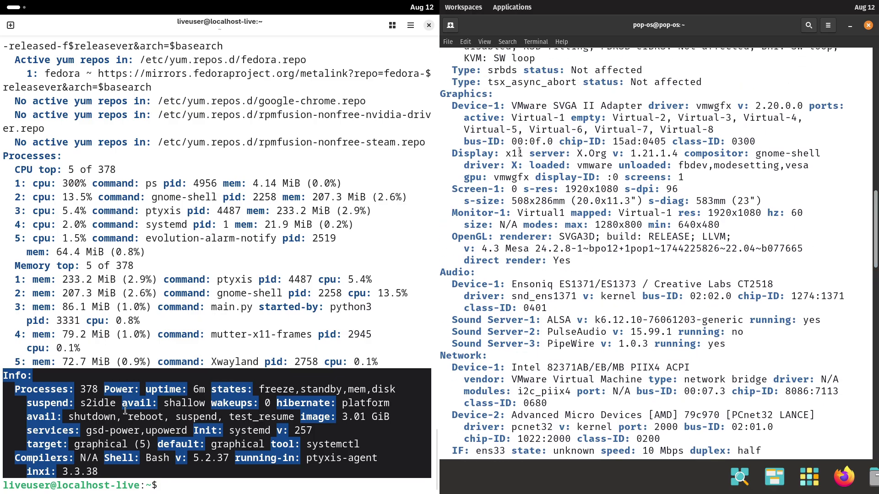
- Compare the Graphics and Audio sections of both inxi outputs, highlighting the Network section on Pop!_OS as well
{"action": "left_click_drag", "start_coordinate": [451, 100], "coordinate": [817, 448]}
{"action": "left_click_drag", "start_coordinate": [438, 373], "coordinate": [438, 291]}
{"action": "left_click_drag", "start_coordinate": [876, 249], "coordinate": [877, 273]}
{"action": "left_click_drag", "start_coordinate": [437, 290], "coordinate": [435, 270]}
{"action": "scroll", "coordinate": [877, 274], "scroll_direction": "down", "scroll_amount": 9}
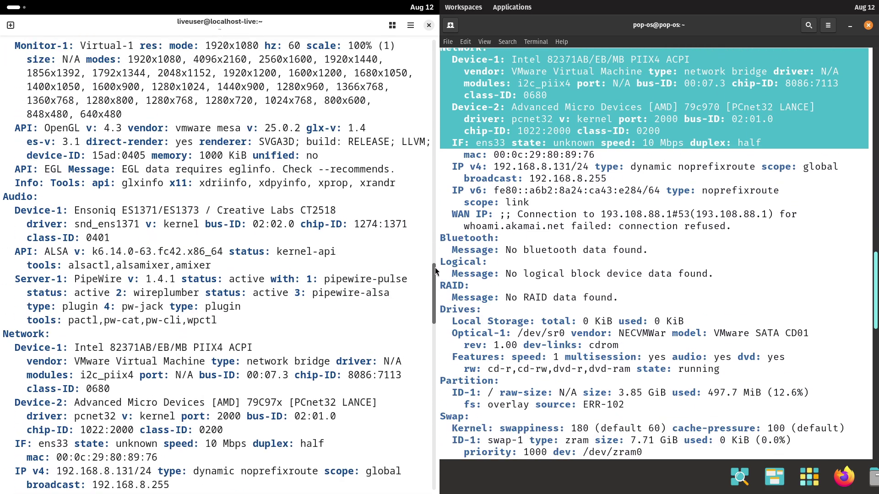
{"action": "left_click_drag", "start_coordinate": [216, 321], "coordinate": [4, 197]}
{"action": "scroll", "coordinate": [310, 239], "scroll_direction": "up", "scroll_amount": 4}
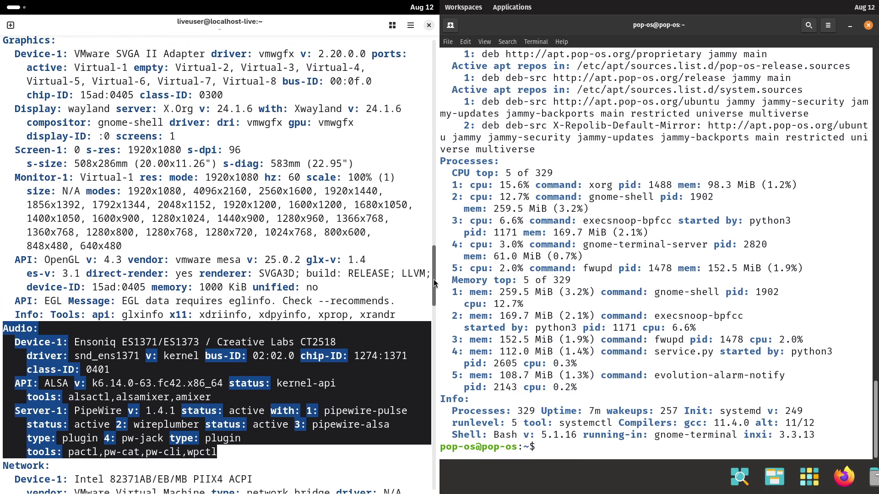
{"action": "left_click_drag", "start_coordinate": [5, 88], "coordinate": [394, 364]}
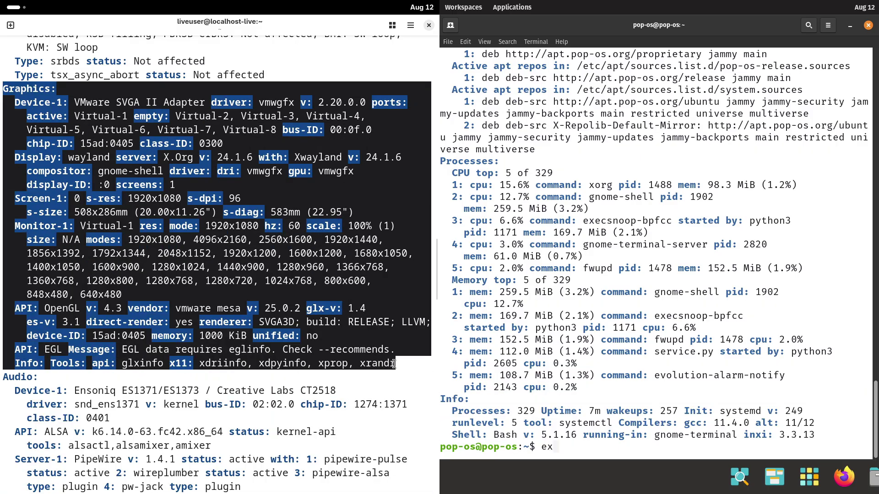
- Exit the Pop!_OS terminal and examine the System, Machine and Memory sections of Fedora's inxi output
{"action": "key", "text": "Return"}
{"action": "scroll", "coordinate": [436, 255], "scroll_direction": "up", "scroll_amount": 6}
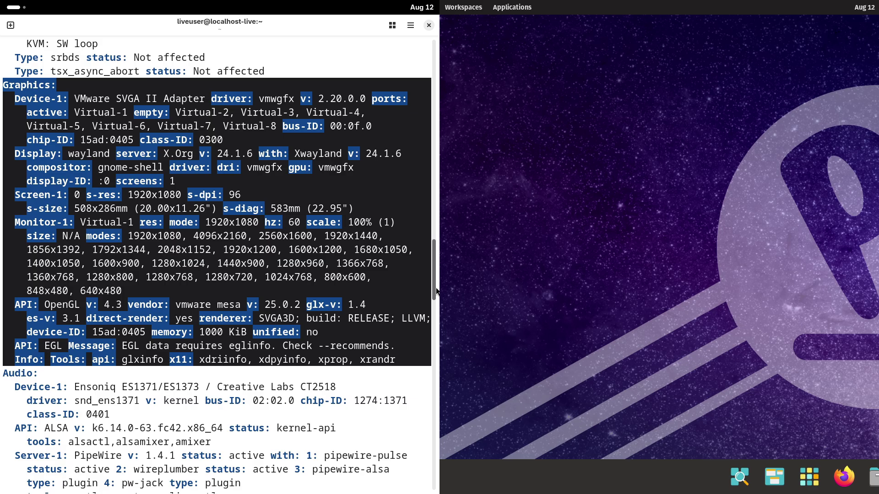
{"action": "left_click_drag", "start_coordinate": [436, 255], "coordinate": [435, 88]}
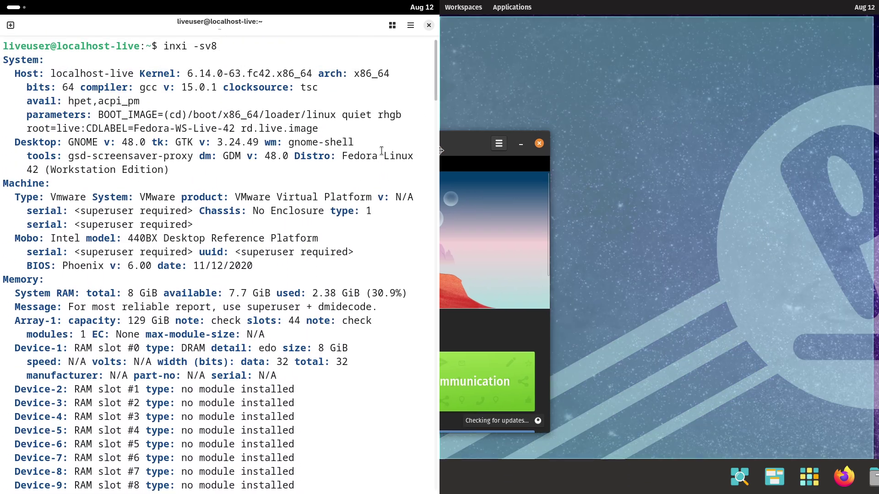
{"action": "left_click_drag", "start_coordinate": [3, 58], "coordinate": [389, 372]}
- Check the options menu of Pop!_Shop and close the terminal on Fedora
{"action": "left_click", "coordinate": [828, 26]}
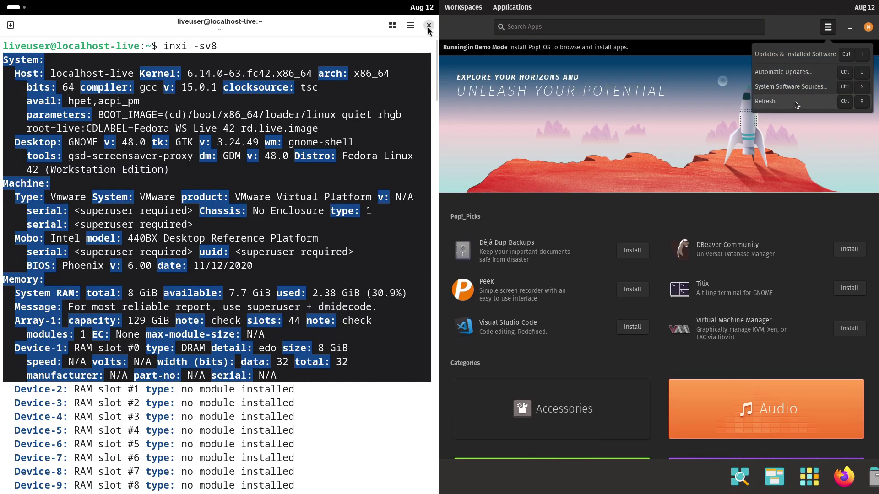
{"action": "left_click", "coordinate": [428, 26]}
{"action": "left_click", "coordinate": [14, 9]}
{"action": "left_click", "coordinate": [738, 166]}
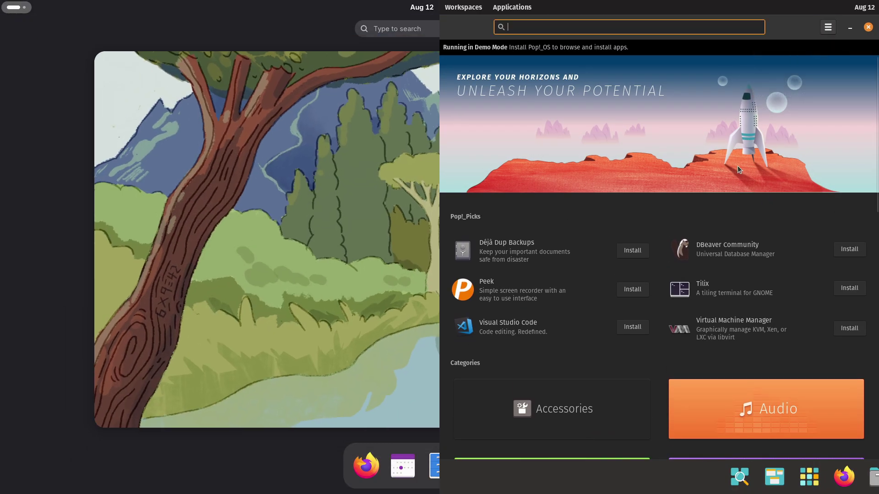
- Open Software on Fedora and browse to the System category in Pop!_Shop
{"action": "key", "text": "super+a"}
{"action": "left_click_drag", "start_coordinate": [873, 138], "coordinate": [871, 336]}
{"action": "left_click", "coordinate": [805, 382]}
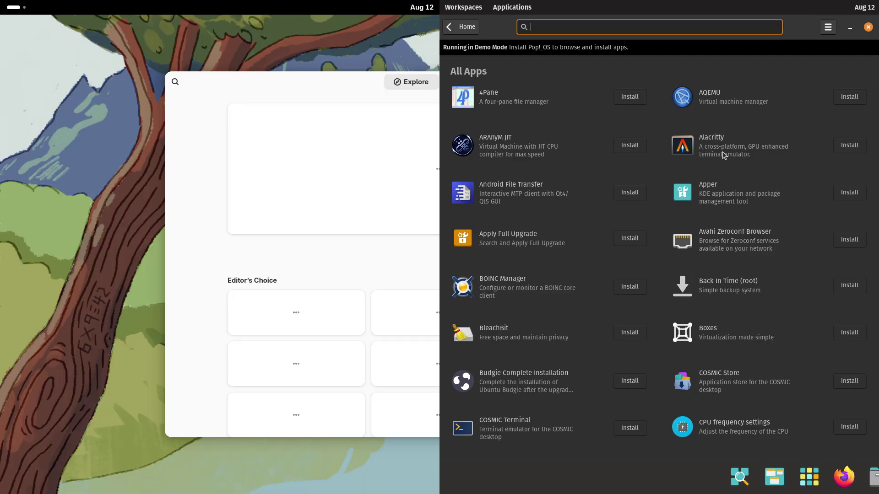
- View the Alacritty and COSMIC Terminal pages in Pop!_Shop and the About information of Fedora's Software
{"action": "left_click", "coordinate": [722, 153]}
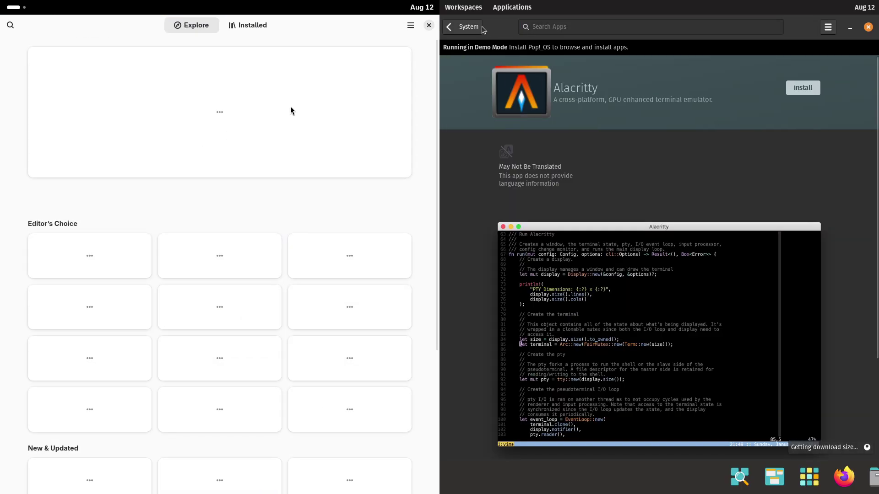
{"action": "left_click", "coordinate": [463, 29]}
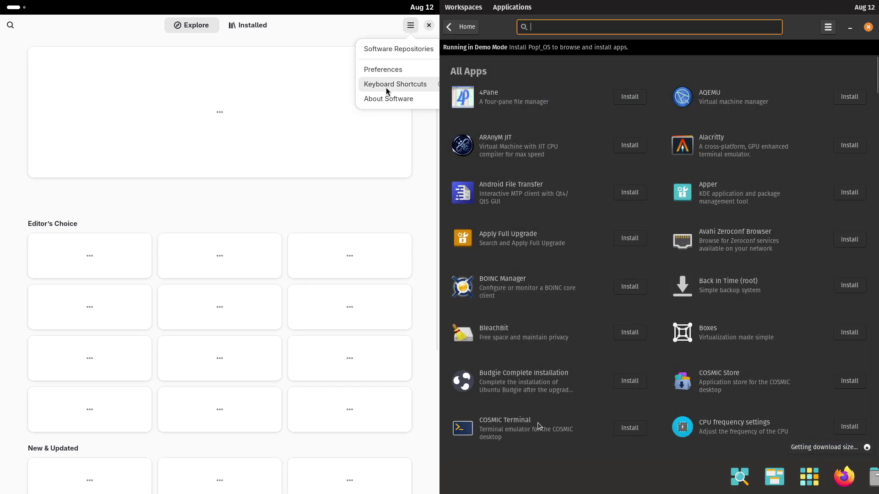
{"action": "left_click", "coordinate": [388, 99]}
{"action": "left_click", "coordinate": [538, 427]}
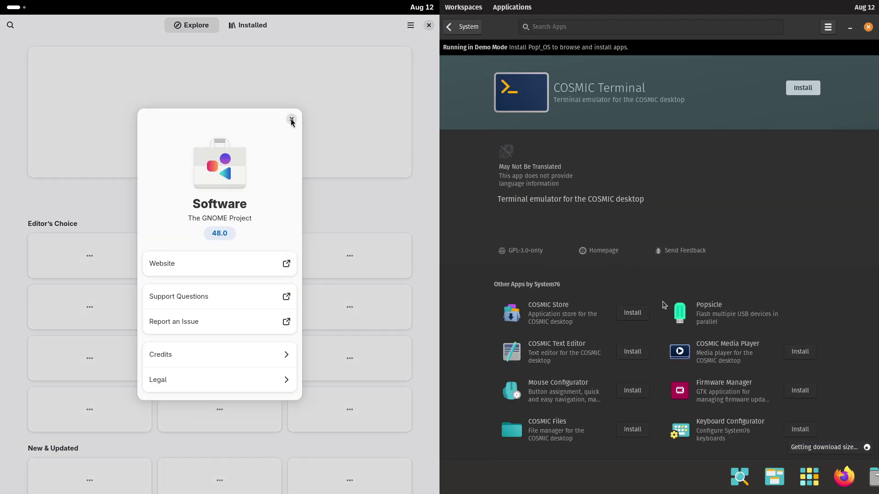
{"action": "left_click", "coordinate": [291, 120]}
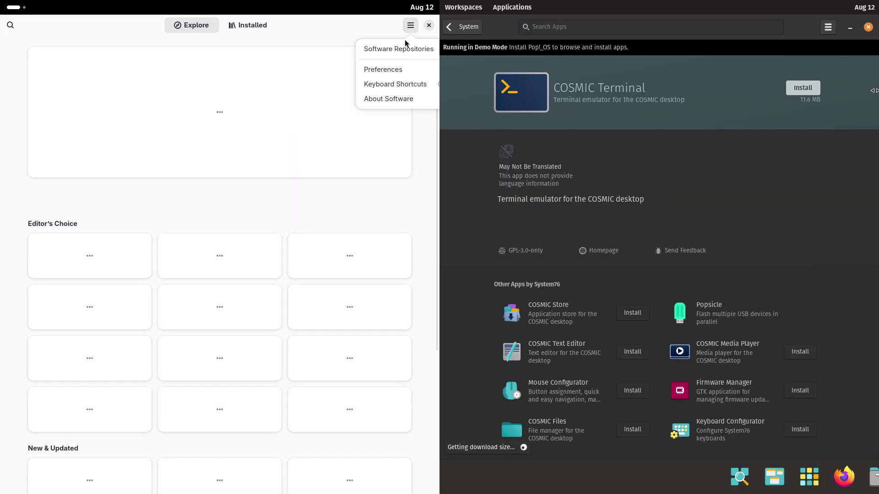
- Review the Preferences of Fedora's Software and view the COSMIC Files page in Pop!_Shop
{"action": "left_click", "coordinate": [397, 69]}
{"action": "left_click", "coordinate": [564, 433]}
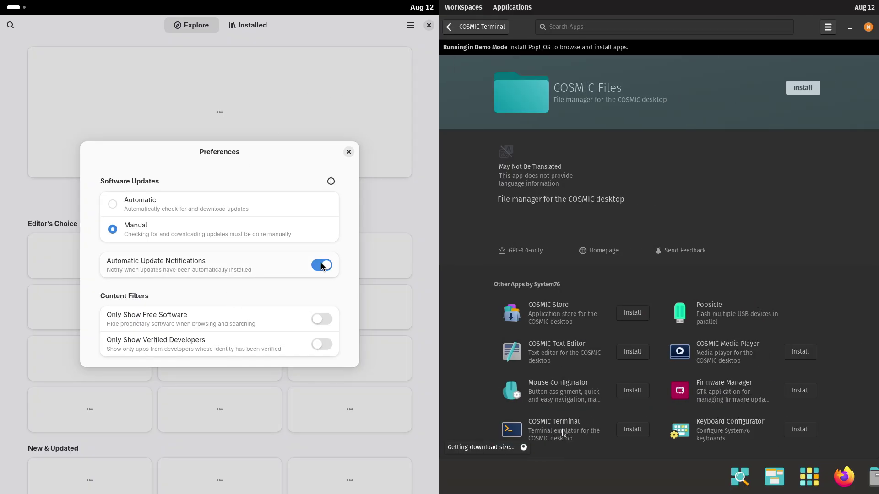
{"action": "left_click", "coordinate": [349, 152]}
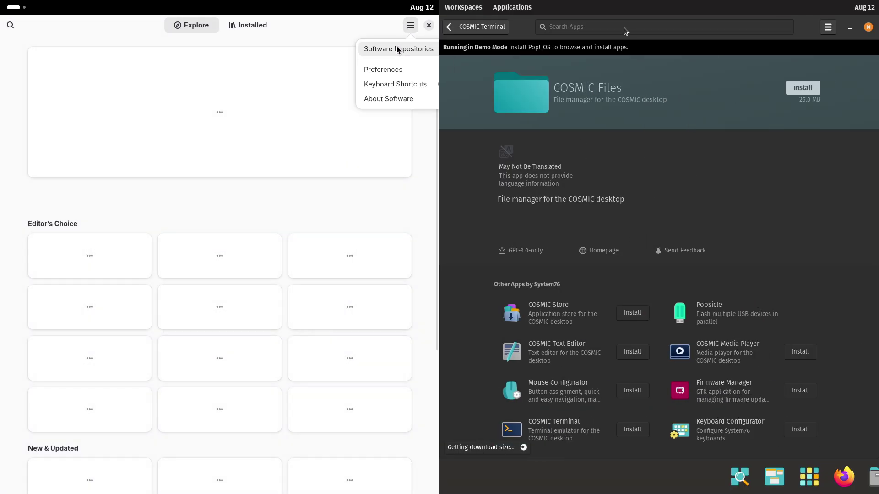
- Open Software Repositories on Fedora and close Pop!_Shop
{"action": "left_click", "coordinate": [397, 50]}
{"action": "left_click", "coordinate": [868, 29]}
- Browse Fedora's application grid, including its System folder, and open Firefox on Pop!_OS
{"action": "key", "text": "super"}
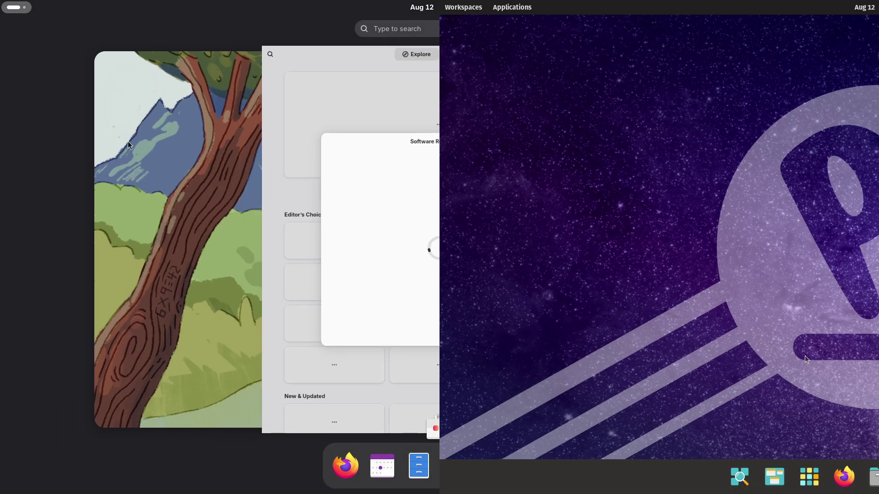
{"action": "key", "text": "super+a"}
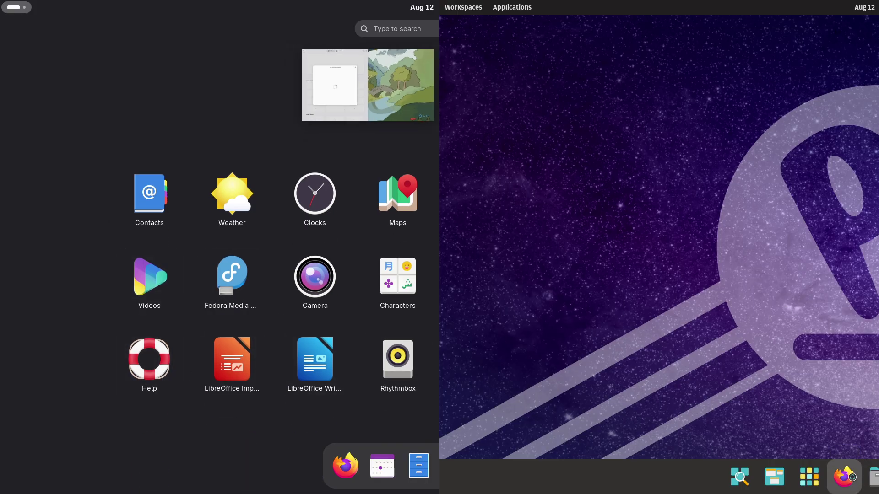
{"action": "left_click", "coordinate": [376, 184]}
{"action": "key", "text": "Escape"}
{"action": "left_click", "coordinate": [431, 191]}
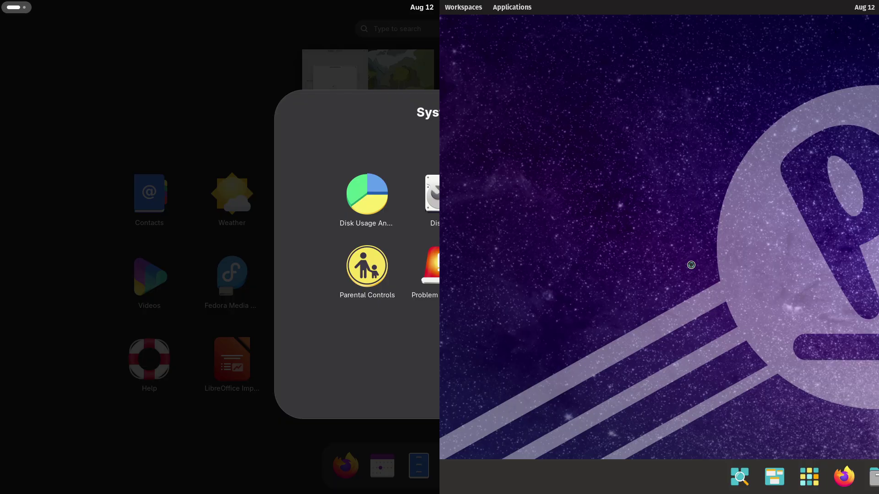
{"action": "key", "text": "Escape"}
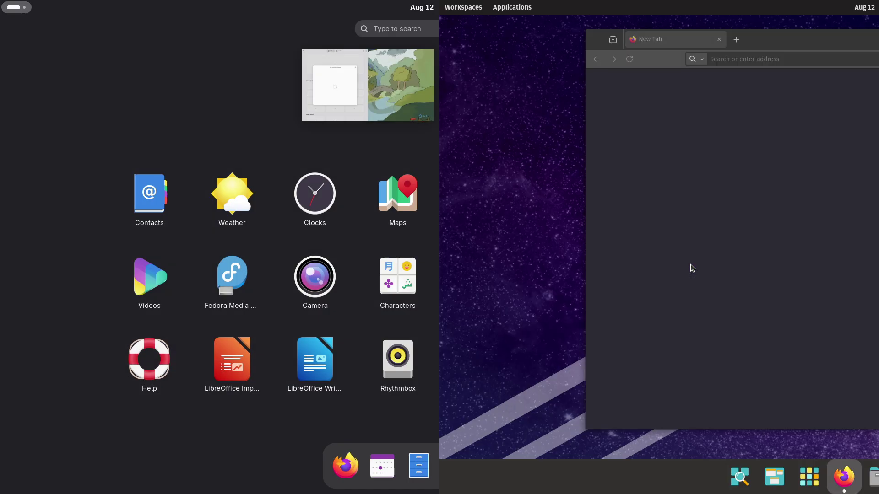
{"action": "key", "text": "super"}
- Maximize Firefox on Pop!_OS and close its Firefox Privacy Notice tab
{"action": "left_click_drag", "start_coordinate": [878, 43], "coordinate": [441, 147]}
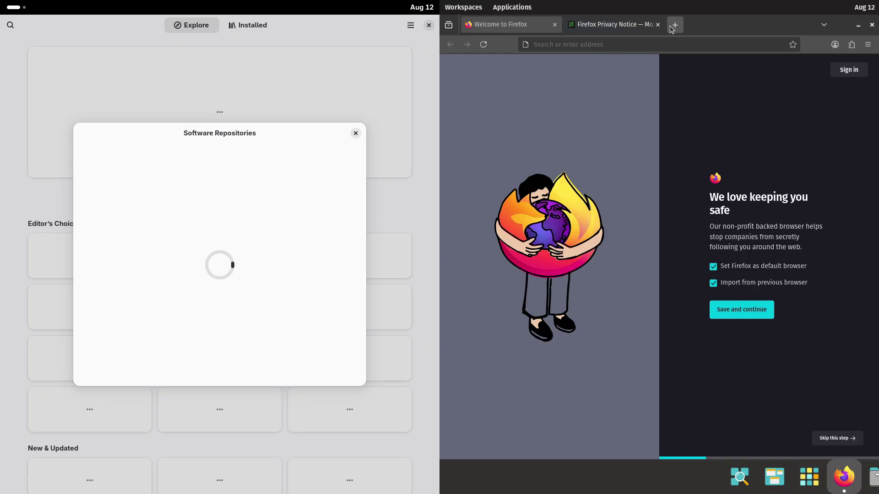
{"action": "left_click", "coordinate": [672, 27]}
{"action": "left_click", "coordinate": [659, 25]}
{"action": "left_click", "coordinate": [659, 25]}
- View the About Mozilla Firefox information on Pop!_OS and close it
{"action": "left_click", "coordinate": [867, 45]}
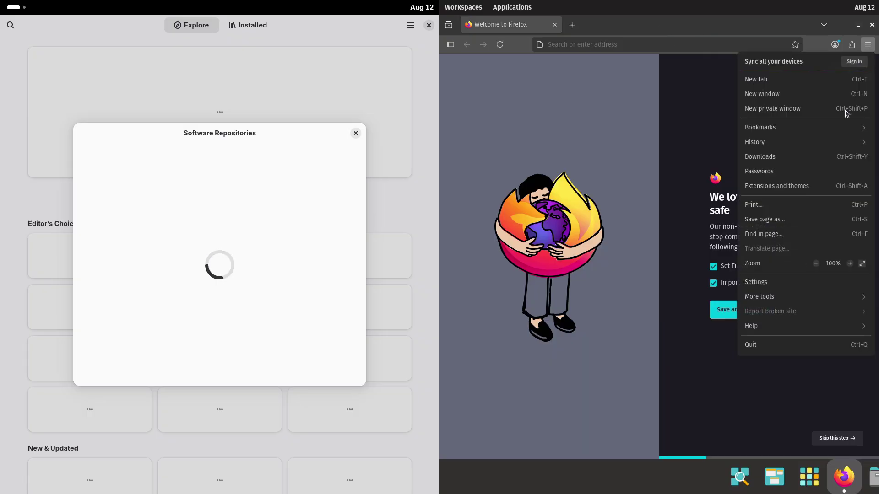
{"action": "left_click", "coordinate": [746, 168]}
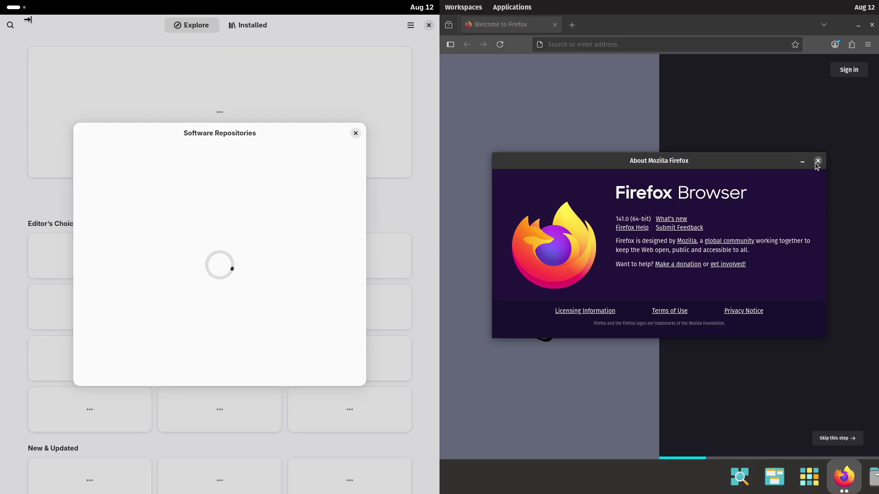
{"action": "left_click", "coordinate": [817, 161]}
- Search the web for "pop os" in Firefox on Pop!_OS and open the Welcome to Pop!_OS result
{"action": "left_click", "coordinate": [20, 11]}
{"action": "left_click", "coordinate": [598, 48]}
{"action": "key", "text": "super+a"}
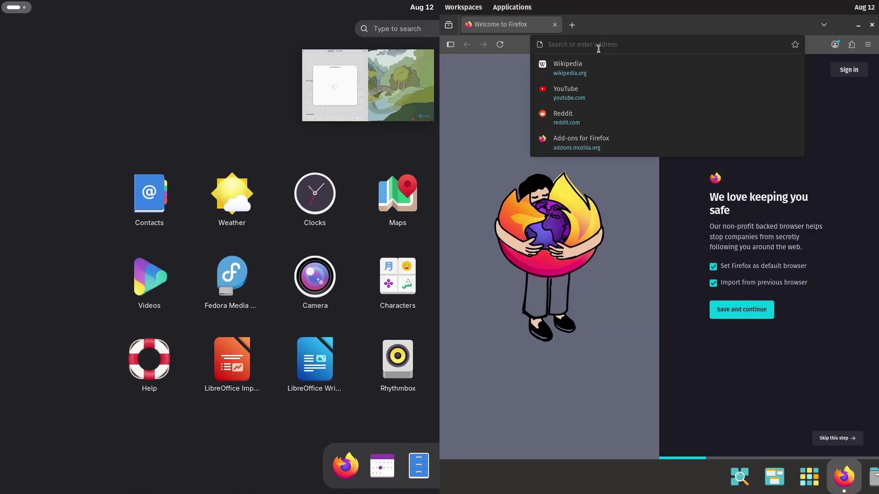
{"action": "type", "text": "pop os"}
{"action": "key", "text": "Return"}
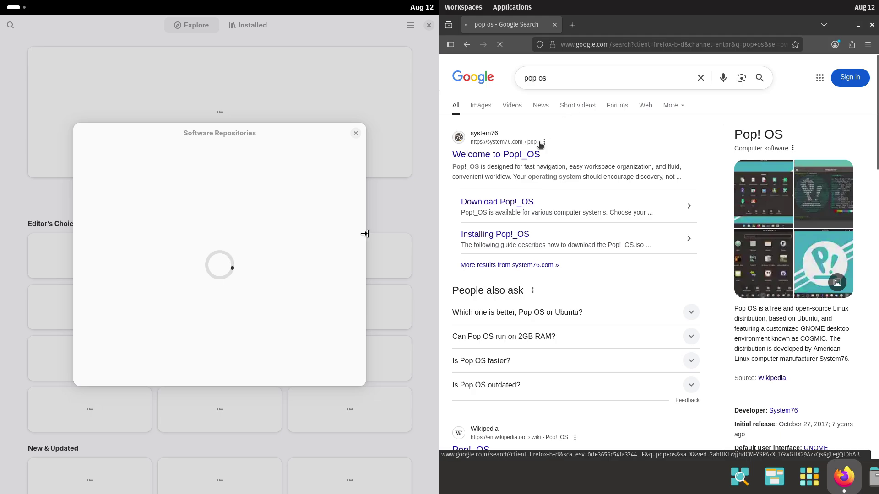
{"action": "left_click", "coordinate": [531, 152]}
- Review the Bluetooth, Displays and Sound settings on Fedora while looking through the Pop!_OS web page in Firefox
{"action": "left_click_drag", "start_coordinate": [437, 118], "coordinate": [0, 161]}
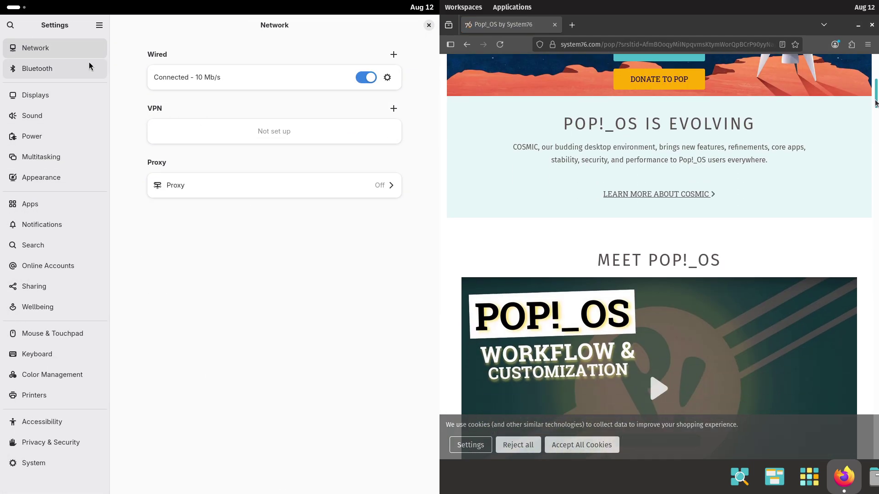
{"action": "left_click", "coordinate": [79, 71]}
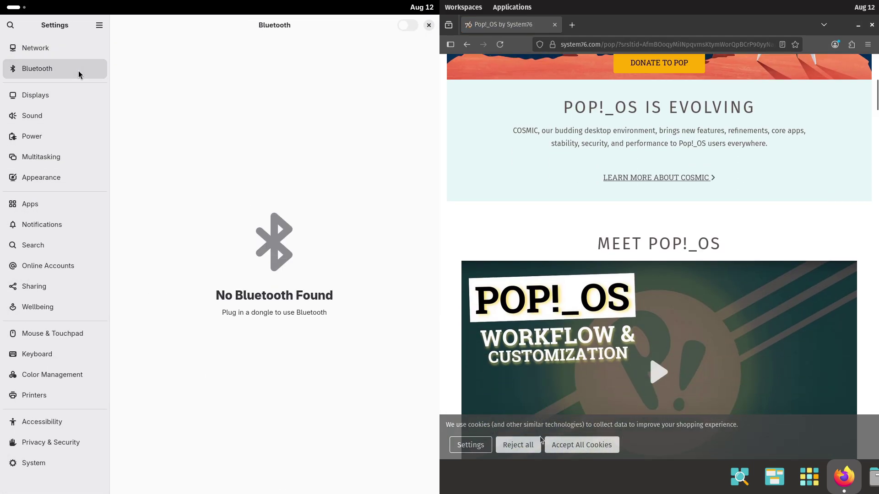
{"action": "left_click", "coordinate": [64, 94]}
{"action": "scroll", "coordinate": [869, 228], "scroll_direction": "down", "scroll_amount": 10}
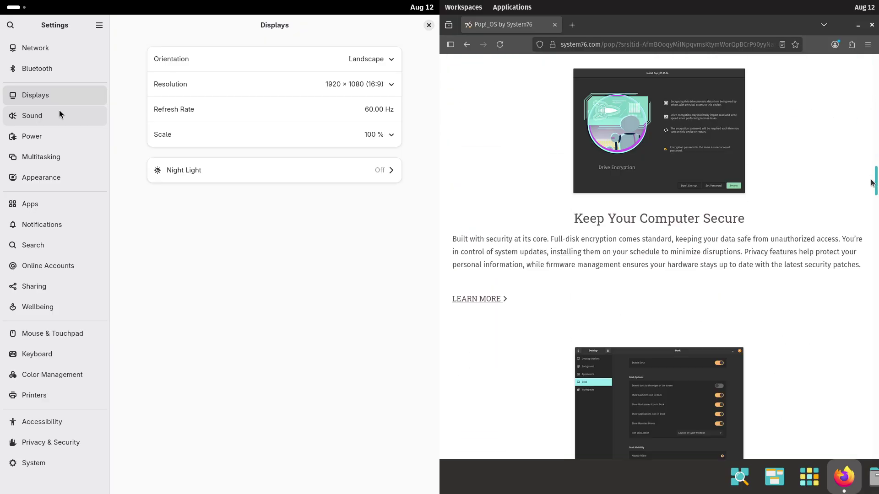
{"action": "left_click", "coordinate": [206, 177]}
{"action": "scroll", "coordinate": [869, 228], "scroll_direction": "down", "scroll_amount": 10}
{"action": "left_click", "coordinate": [119, 25]}
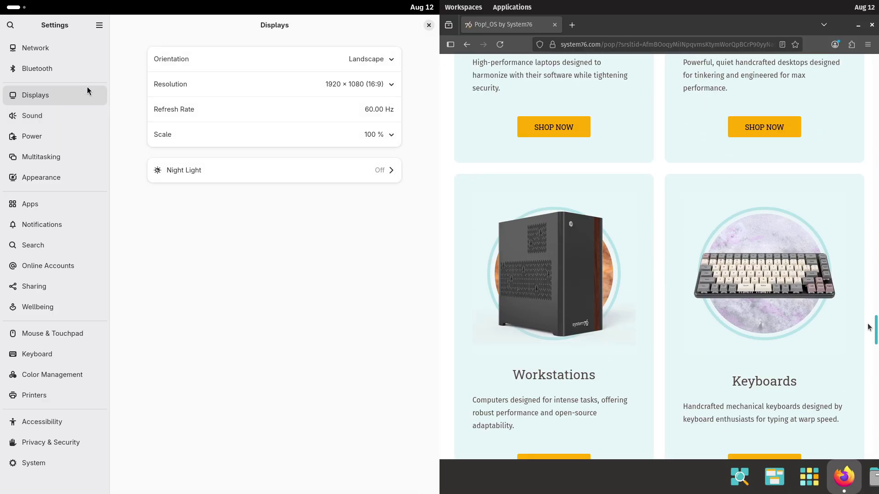
{"action": "left_click", "coordinate": [54, 117]}
{"action": "scroll", "coordinate": [866, 369], "scroll_direction": "up", "scroll_amount": 15}
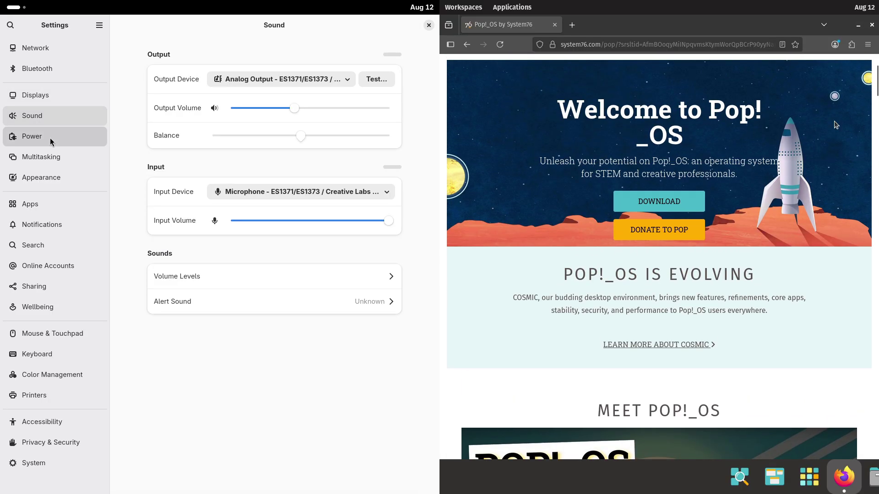
- Choose the Performance power mode in Fedora's Power settings and open the Pop!_OS download page in Firefox
{"action": "left_click", "coordinate": [50, 141]}
{"action": "left_click", "coordinate": [678, 202]}
{"action": "left_click", "coordinate": [159, 78]}
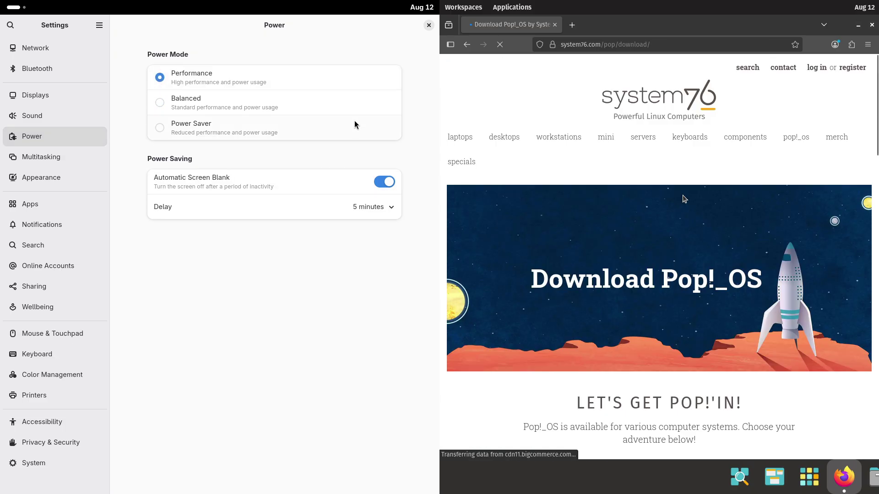
- Look through the Pop!_OS download page in Firefox and the Multitasking settings on Fedora
{"action": "scroll", "coordinate": [873, 105], "scroll_direction": "down", "scroll_amount": 15}
{"action": "left_click", "coordinate": [93, 157]}
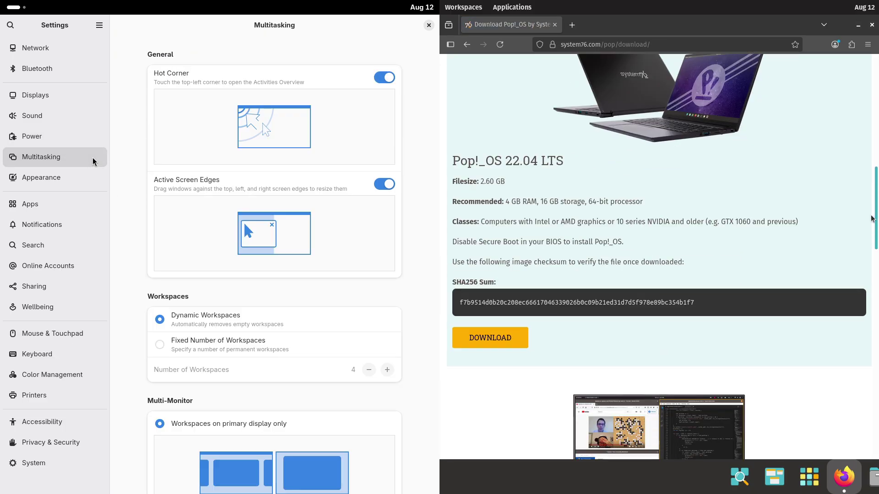
{"action": "scroll", "coordinate": [872, 317], "scroll_direction": "down", "scroll_amount": 10}
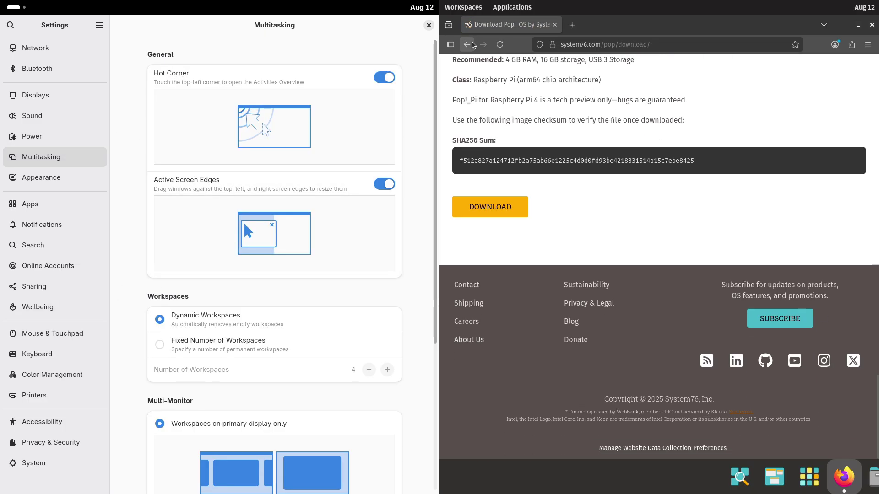
{"action": "left_click_drag", "start_coordinate": [435, 302], "coordinate": [426, 450]}
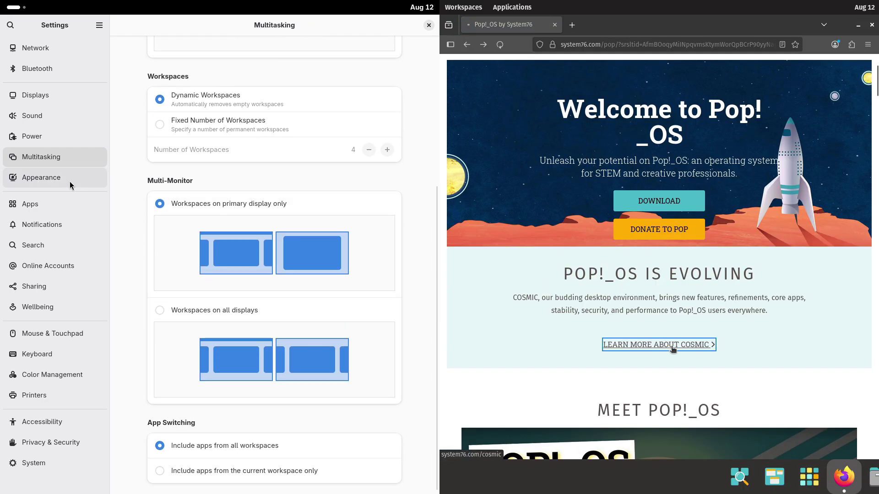
- Open the "Learn more about COSMIC" page in Firefox on Pop!_OS and look through it down to the COSMIC Community section
{"action": "left_click", "coordinate": [663, 344]}
{"action": "scroll", "coordinate": [876, 105], "scroll_direction": "down", "scroll_amount": 5}
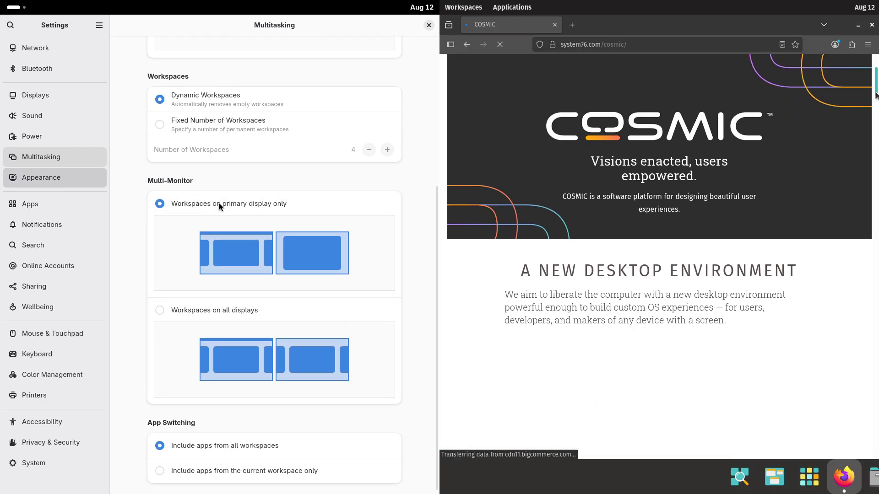
{"action": "left_click_drag", "start_coordinate": [876, 102], "coordinate": [849, 437]}
- Choose the blue and orange dripping-paint background in Fedora's Appearance settings and load about:support in Firefox on Pop!_OS
{"action": "left_click", "coordinate": [55, 177]}
{"action": "left_click", "coordinate": [581, 42]}
{"action": "type", "text": "ab"}
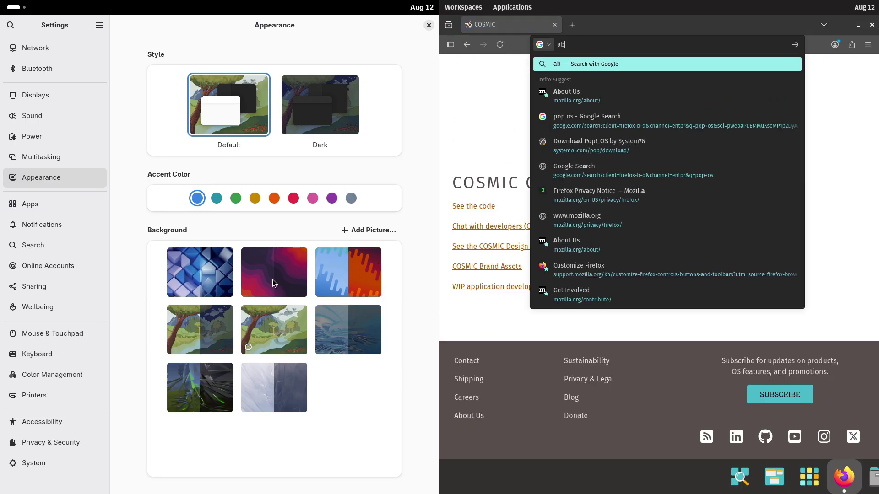
{"action": "type", "text": "out:support"}
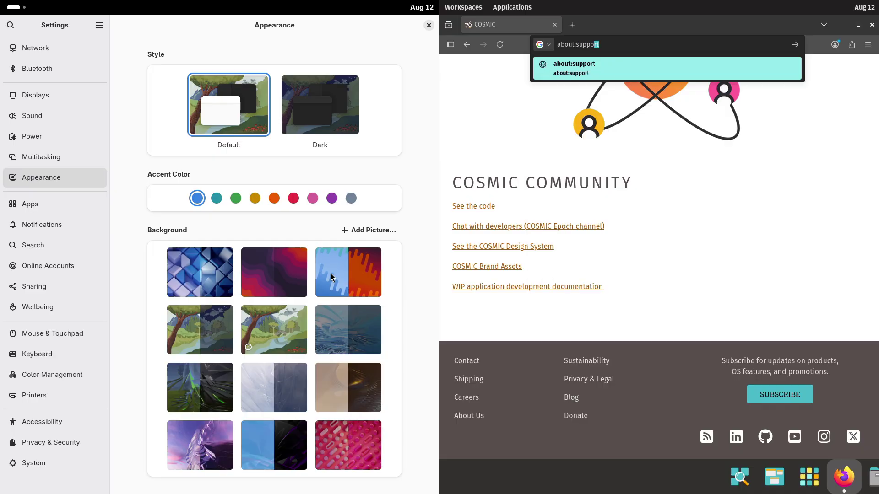
{"action": "key", "text": "Return"}
{"action": "left_click", "coordinate": [331, 277]}
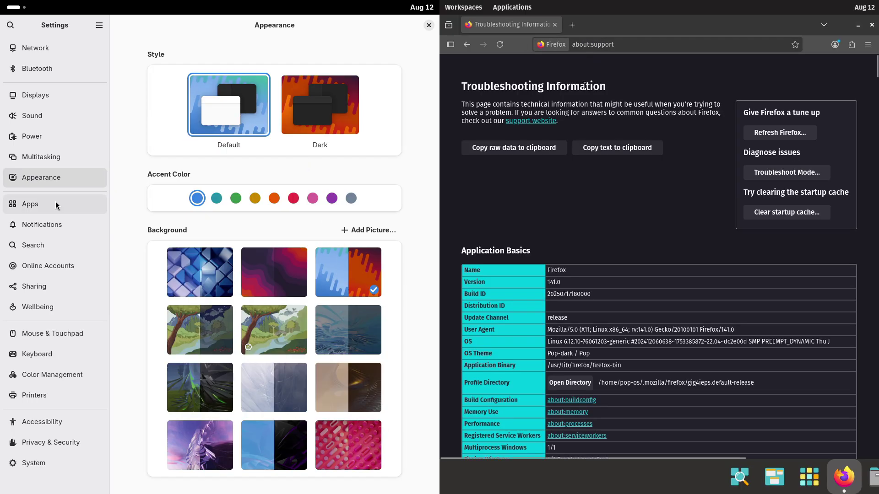
- Zoom the Troubleshooting Information page to 150% and set Fedora's accent color to orange
{"action": "left_click", "coordinate": [867, 46]}
{"action": "left_click", "coordinate": [53, 205]}
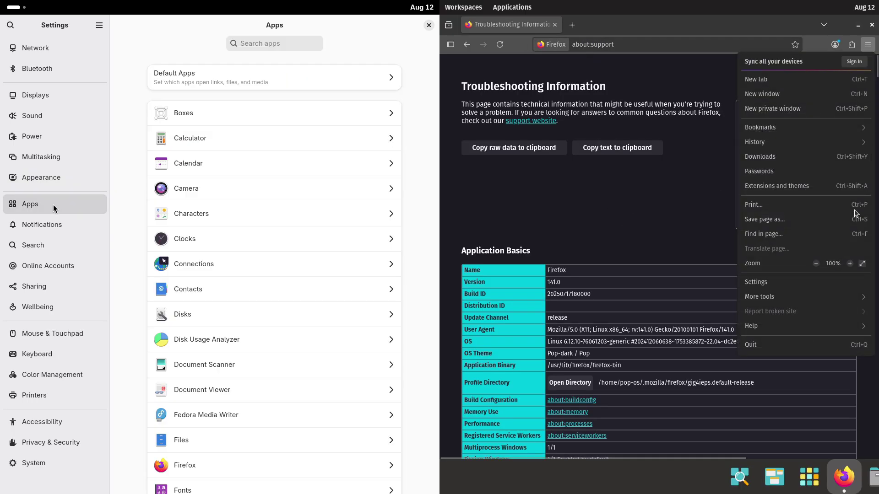
{"action": "left_click", "coordinate": [847, 263]}
{"action": "left_click", "coordinate": [847, 263]}
{"action": "left_click", "coordinate": [847, 263]}
{"action": "left_click", "coordinate": [847, 264]}
{"action": "left_click", "coordinate": [57, 185]}
{"action": "left_click", "coordinate": [707, 254]}
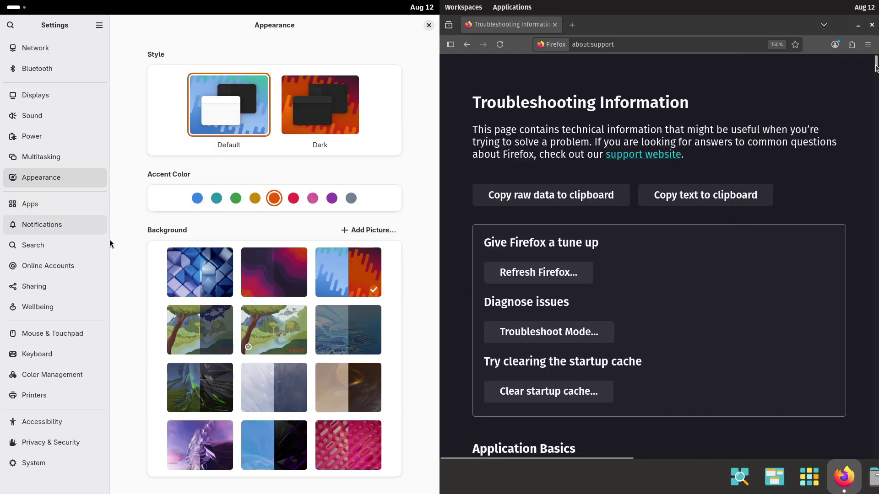
- Examine the Application Basics on the Troubleshooting Information page and Fedora's Apps, Notifications and Search settings
{"action": "scroll", "coordinate": [876, 67], "scroll_direction": "down", "scroll_amount": 9}
{"action": "left_click", "coordinate": [79, 211]}
{"action": "left_click_drag", "start_coordinate": [724, 260], "coordinate": [630, 158]}
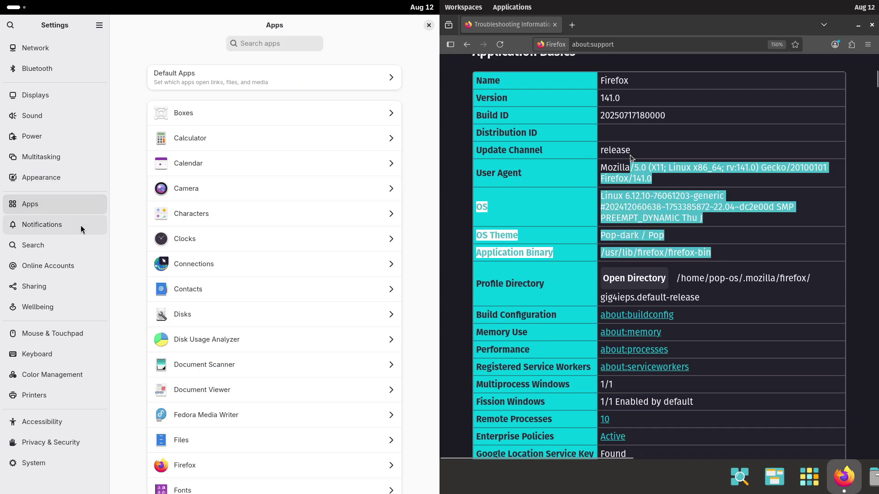
{"action": "left_click", "coordinate": [80, 225]}
{"action": "left_click", "coordinate": [84, 246]}
{"action": "scroll", "coordinate": [876, 114], "scroll_direction": "down", "scroll_amount": 15}
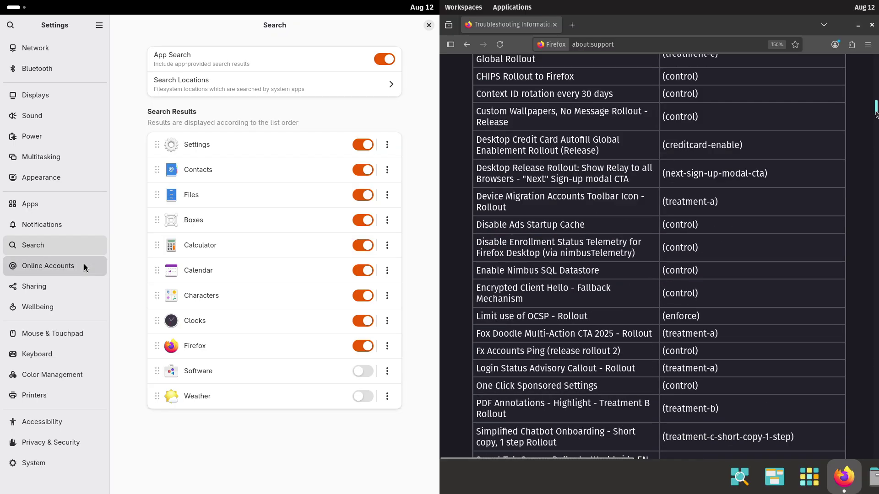
- Review Fedora's Online Accounts, Sharing and Wellbeing settings and the graphics section of the Troubleshooting Information page
{"action": "left_click", "coordinate": [83, 263]}
{"action": "scroll", "coordinate": [875, 114], "scroll_direction": "down", "scroll_amount": 20}
{"action": "left_click", "coordinate": [74, 285]}
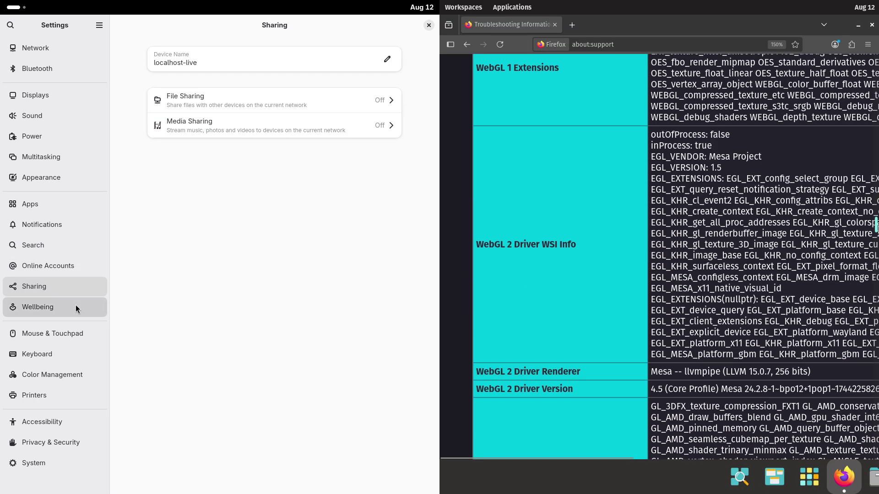
{"action": "left_click", "coordinate": [76, 309]}
{"action": "scroll", "coordinate": [875, 229], "scroll_direction": "down", "scroll_amount": 10}
{"action": "left_click", "coordinate": [393, 54]}
{"action": "left_click", "coordinate": [384, 109]}
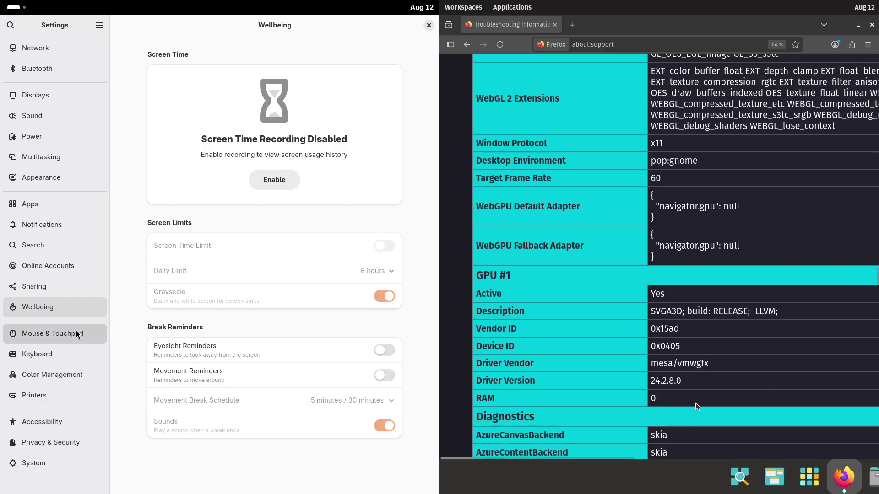
- Select Natural scroll direction in Fedora's Mouse & Touchpad settings and view the Keyboard and Color Management settings
{"action": "left_click", "coordinate": [76, 330]}
{"action": "left_click", "coordinate": [290, 284]}
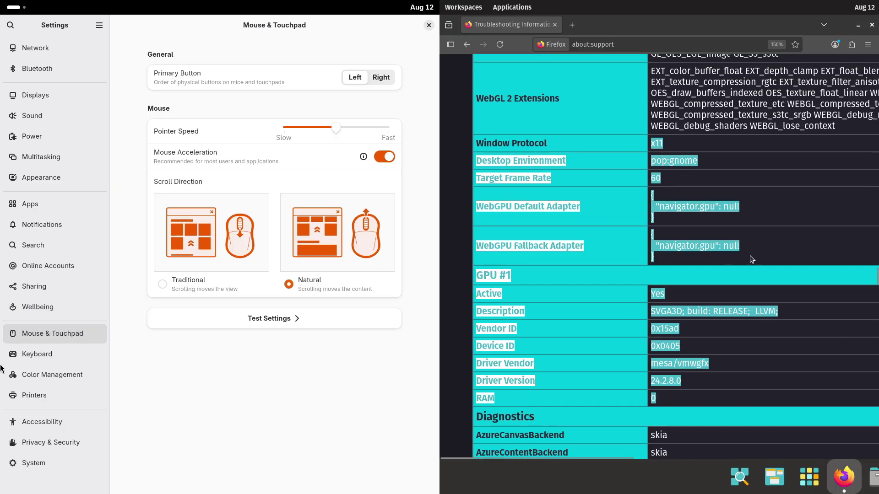
{"action": "left_click", "coordinate": [37, 354]}
{"action": "left_click", "coordinate": [763, 273]}
{"action": "left_click", "coordinate": [40, 374]}
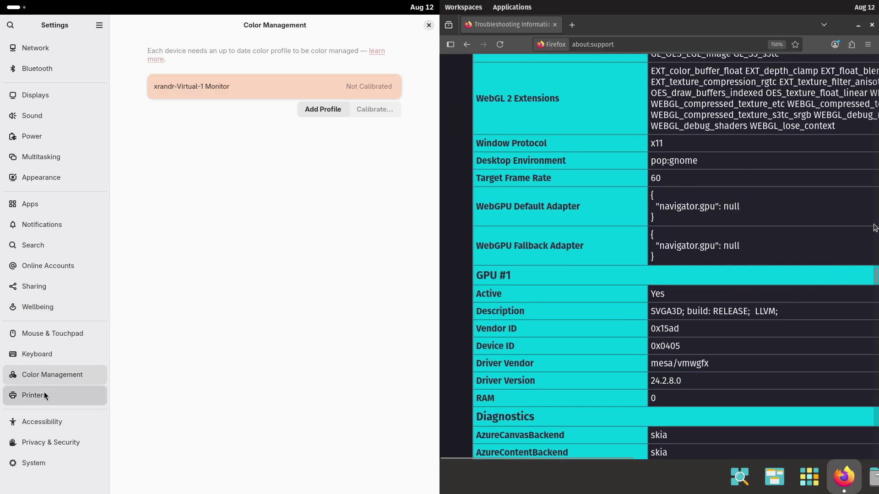
- View Fedora's Printers and Accessibility settings, examine the GPU diagnostics in Firefox and close Firefox on Pop!_OS
{"action": "left_click", "coordinate": [44, 392]}
{"action": "scroll", "coordinate": [875, 279], "scroll_direction": "down", "scroll_amount": 3}
{"action": "scroll", "coordinate": [875, 280], "scroll_direction": "down", "scroll_amount": 2}
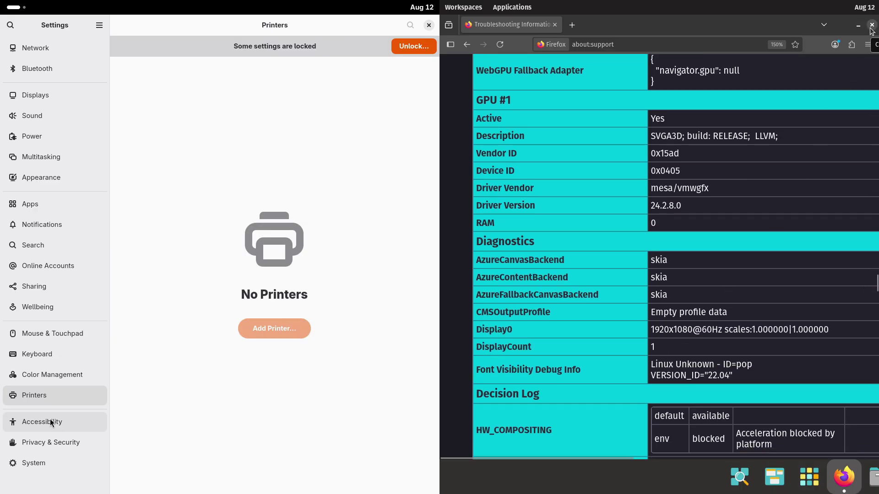
{"action": "left_click", "coordinate": [51, 421]}
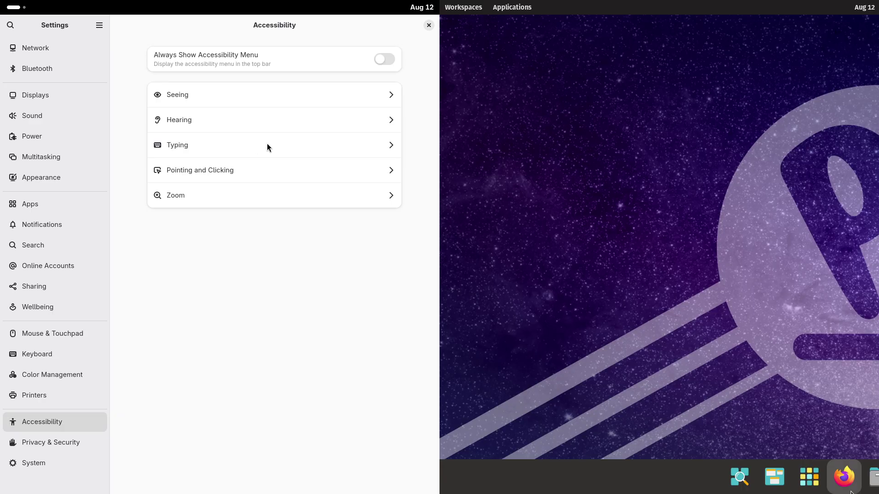
- Browse the Office folder of the Pop!_OS application library, open the software sources manager and view Fedora's Privacy & Security settings
{"action": "left_click", "coordinate": [817, 481]}
{"action": "left_click", "coordinate": [69, 444]}
{"action": "left_click", "coordinate": [828, 381]}
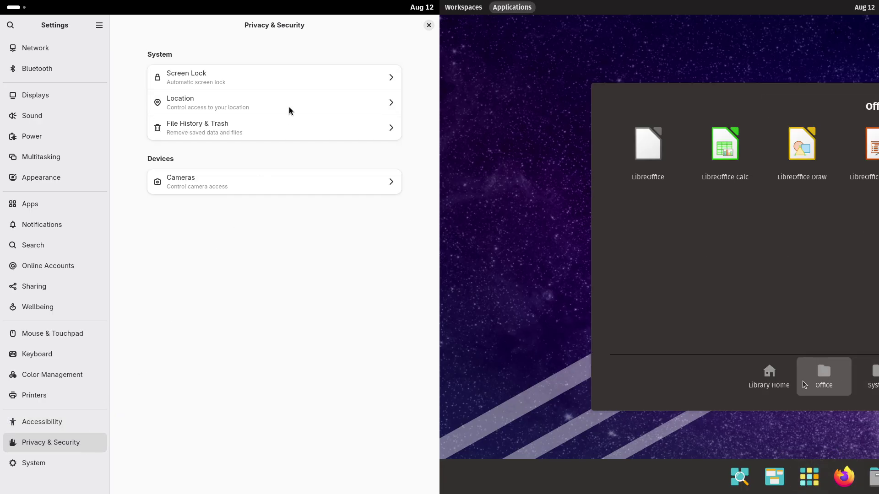
{"action": "left_click", "coordinate": [783, 381]}
{"action": "left_click", "coordinate": [65, 463]}
{"action": "left_click", "coordinate": [864, 238]}
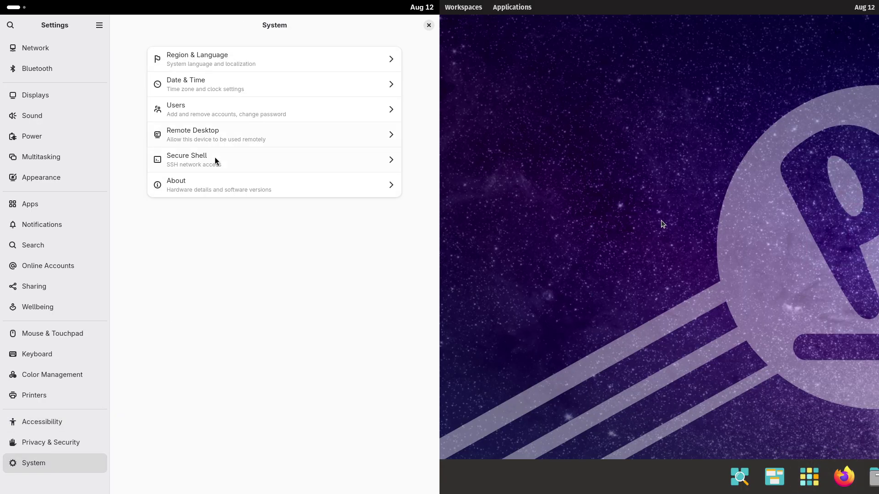
- Examine the System Details on Fedora's About page, including the kernel version, and the update sources on Pop!_OS
{"action": "left_click", "coordinate": [212, 192]}
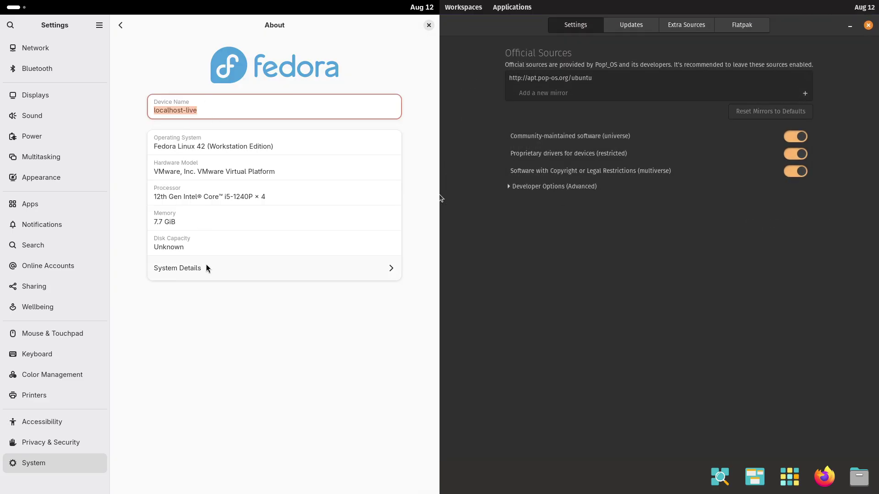
{"action": "left_click", "coordinate": [207, 268]}
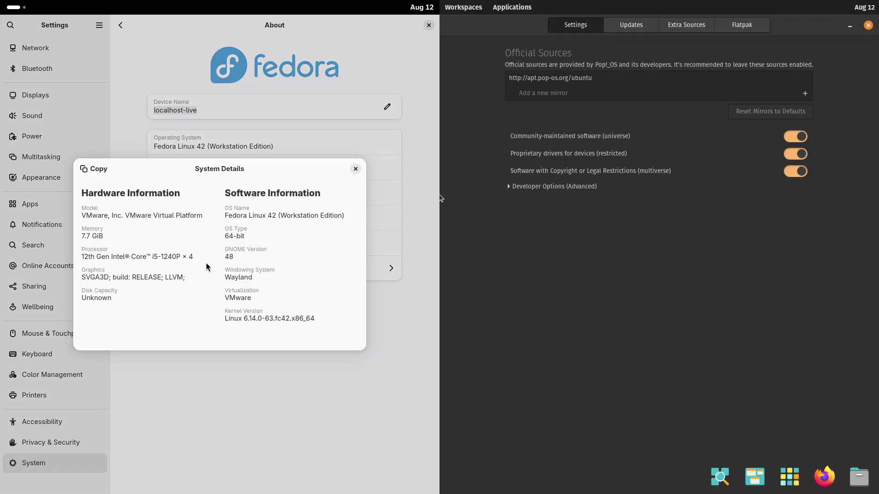
{"action": "left_click", "coordinate": [631, 27]}
{"action": "left_click_drag", "start_coordinate": [225, 320], "coordinate": [321, 321]}
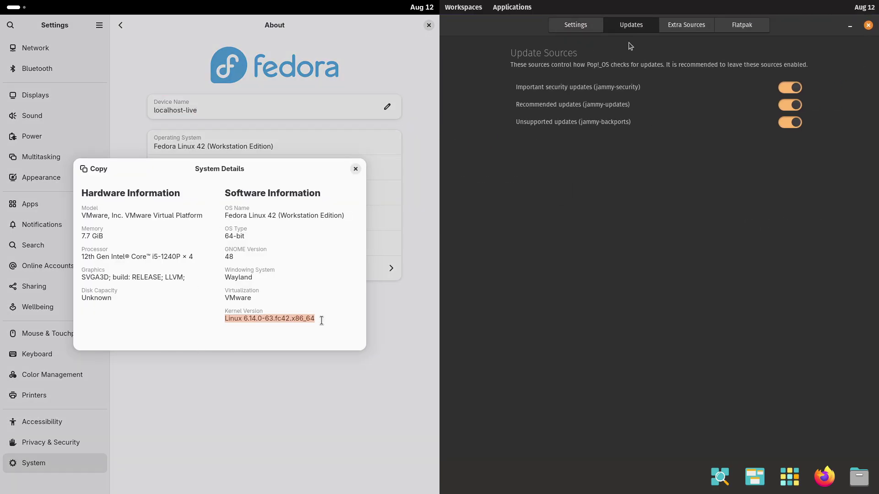
{"action": "left_click", "coordinate": [355, 170]}
- Review the Extra Sources and Flatpak sources on Pop!_OS and the Software Repositories on Fedora, closing each when done
{"action": "left_click", "coordinate": [686, 27]}
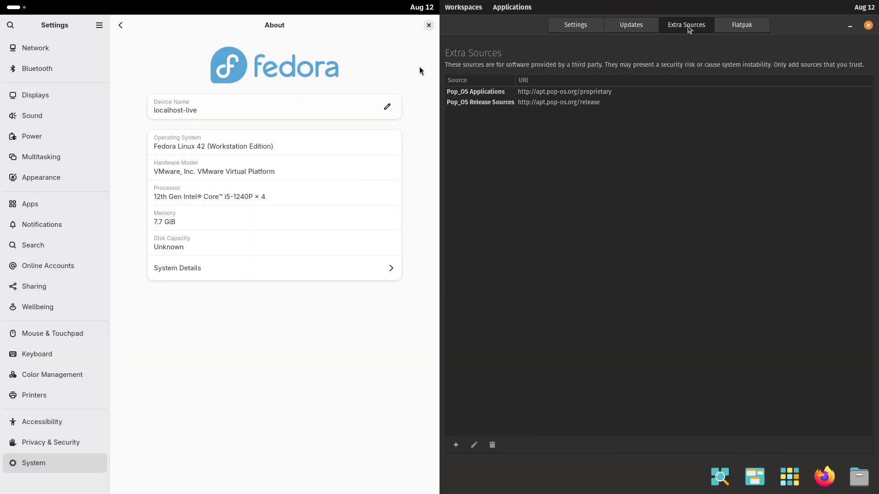
{"action": "left_click", "coordinate": [429, 25]}
{"action": "left_click", "coordinate": [732, 26]}
{"action": "left_click_drag", "start_coordinate": [358, 220], "coordinate": [358, 349]}
{"action": "left_click", "coordinate": [869, 25]}
{"action": "key", "text": "super+a"}
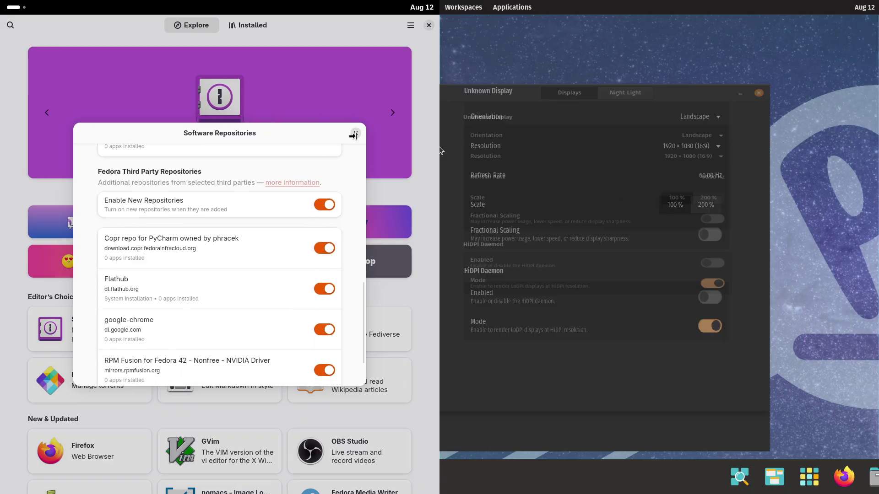
{"action": "left_click", "coordinate": [355, 133]}
- View the Network and Bluetooth settings on Pop!_OS, open its Desktop settings and open the Krita page in Fedora's Software
{"action": "left_click", "coordinate": [491, 51]}
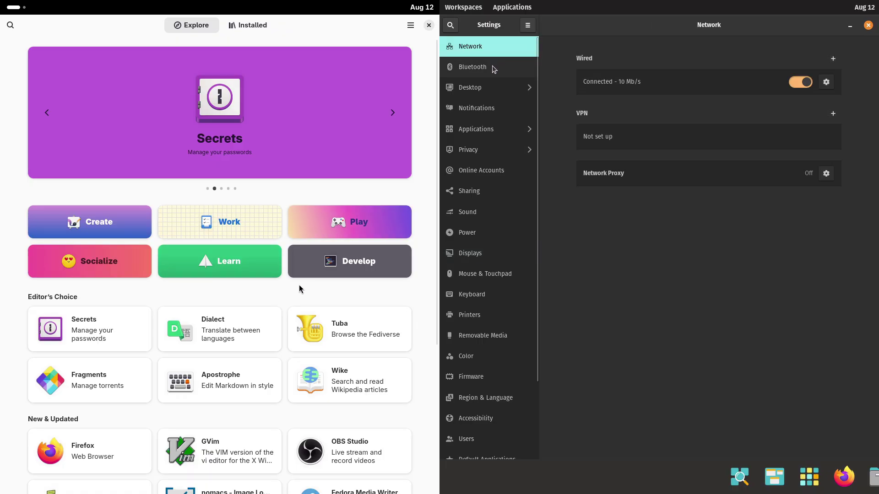
{"action": "left_click", "coordinate": [493, 69]}
{"action": "left_click", "coordinate": [493, 87]}
{"action": "left_click_drag", "start_coordinate": [434, 136], "coordinate": [424, 285]}
{"action": "left_click", "coordinate": [316, 377]}
- View the Background and Appearance settings on Pop!_OS, and list the available package sources for Krita on Fedora
{"action": "left_click", "coordinate": [492, 71]}
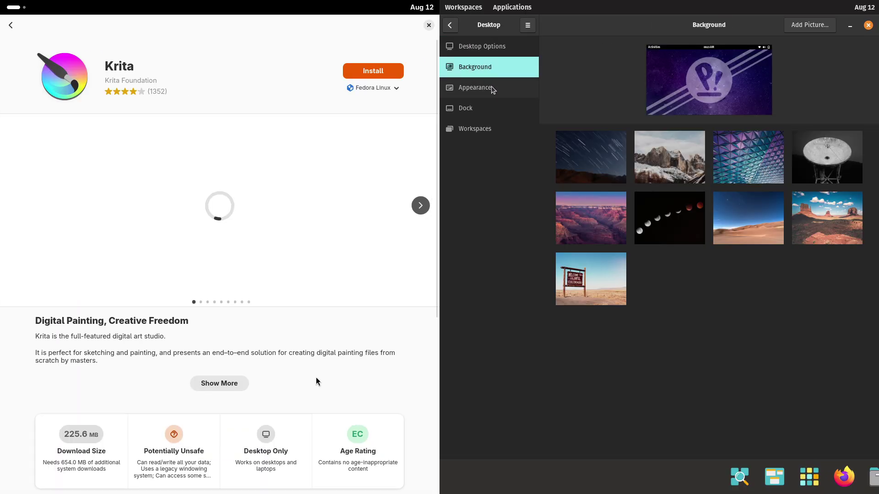
{"action": "left_click", "coordinate": [376, 88]}
{"action": "left_click", "coordinate": [590, 400]}
{"action": "left_click", "coordinate": [473, 88]}
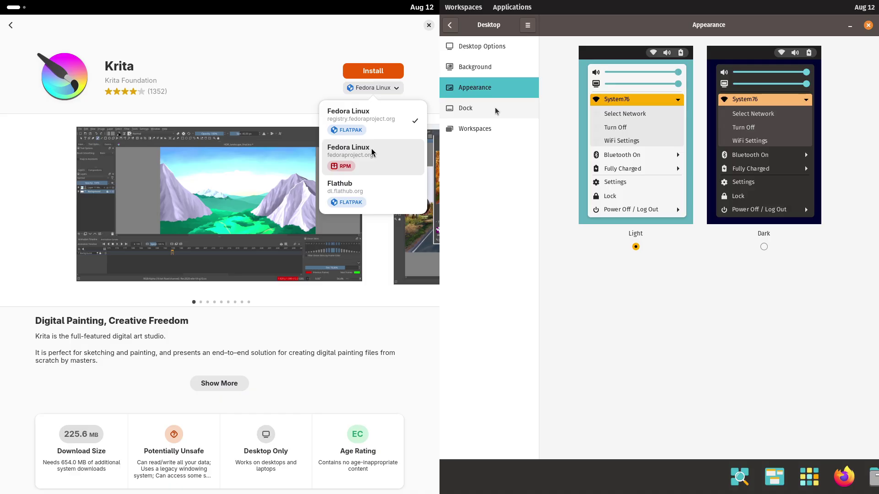
- Review the Dock and Workspaces settings on Pop!_OS, and leave Krita for the OBS Studio page on Fedora
{"action": "left_click", "coordinate": [496, 110]}
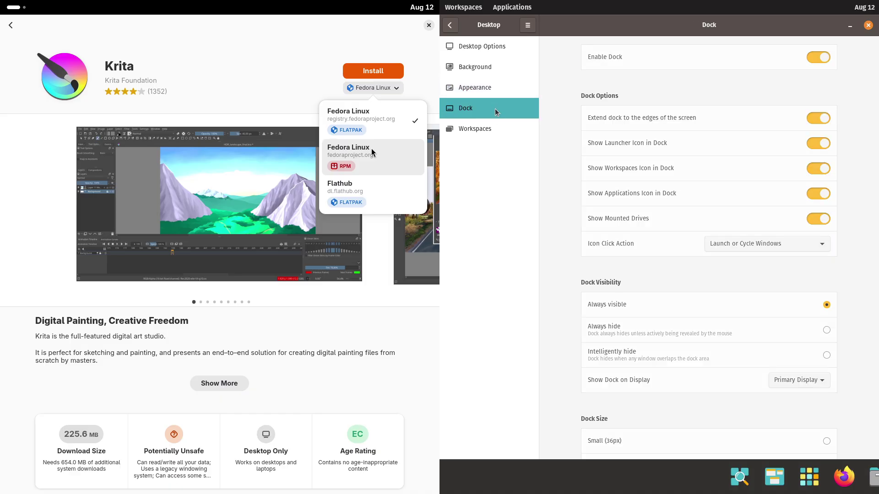
{"action": "left_click", "coordinate": [245, 72]}
{"action": "left_click_drag", "start_coordinate": [874, 151], "coordinate": [874, 338]}
{"action": "left_click", "coordinate": [10, 26]}
{"action": "left_click", "coordinate": [456, 132]}
{"action": "left_click", "coordinate": [378, 217]}
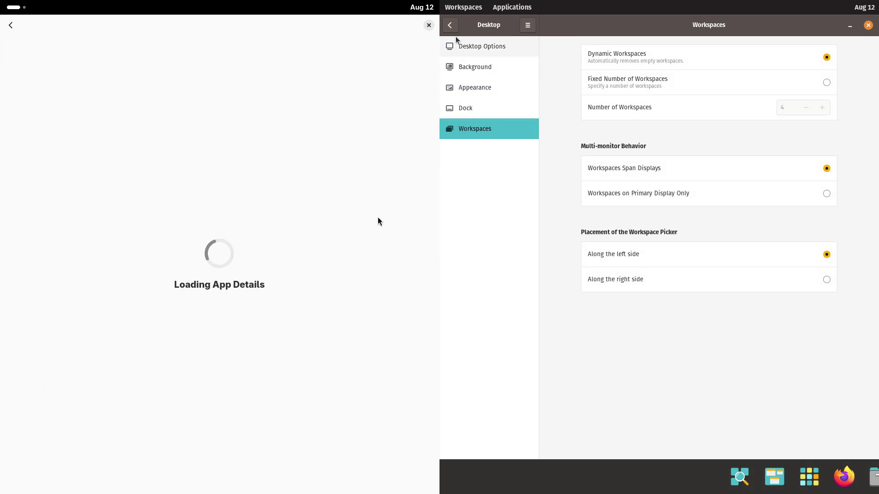
{"action": "left_click", "coordinate": [450, 24]}
- List the package sources for OBS Studio on Fedora and view the Notifications and Applications settings on Pop!_OS
{"action": "left_click", "coordinate": [378, 92]}
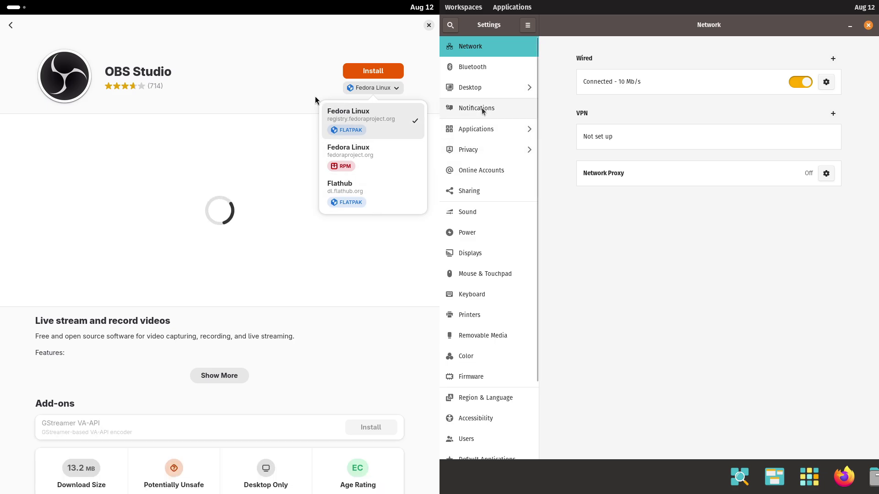
{"action": "left_click", "coordinate": [473, 108]}
{"action": "left_click", "coordinate": [484, 130]}
{"action": "left_click_drag", "start_coordinate": [437, 168], "coordinate": [414, 145]}
{"action": "left_click", "coordinate": [450, 25]}
- Review the Privacy settings on Pop!_OS: Location Services, Thunderbolt, File History & Trash and Screen
{"action": "left_click", "coordinate": [473, 150]}
{"action": "left_click", "coordinate": [476, 68]}
{"action": "left_click", "coordinate": [478, 90]}
{"action": "left_click", "coordinate": [479, 107]}
{"action": "left_click", "coordinate": [479, 130]}
{"action": "left_click", "coordinate": [450, 25]}
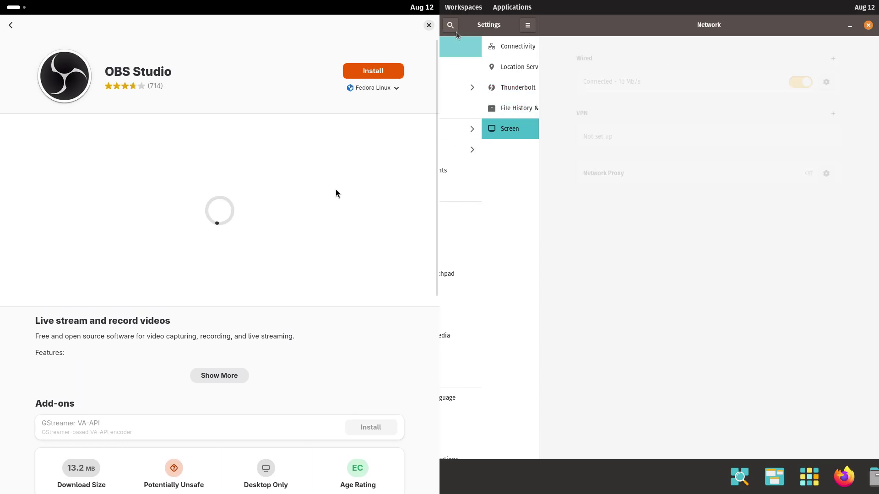
- View the Online Accounts and Sharing settings on Pop!_OS and close the software store on Fedora
{"action": "left_click", "coordinate": [476, 173]}
{"action": "left_click", "coordinate": [427, 27]}
{"action": "left_click", "coordinate": [479, 191]}
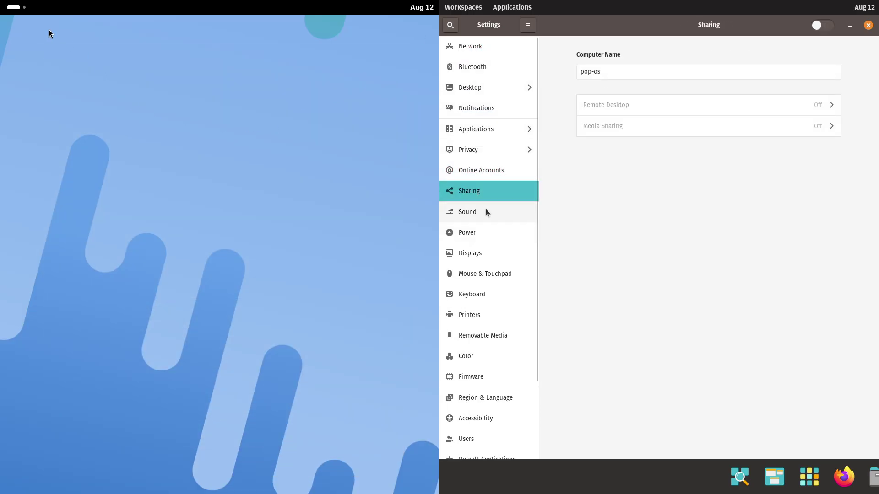
- Launch an application on the Fedora desktop and view the Sound settings on Pop!_OS
{"action": "left_click", "coordinate": [16, 7]}
{"action": "left_click", "coordinate": [365, 465]}
{"action": "left_click", "coordinate": [831, 310]}
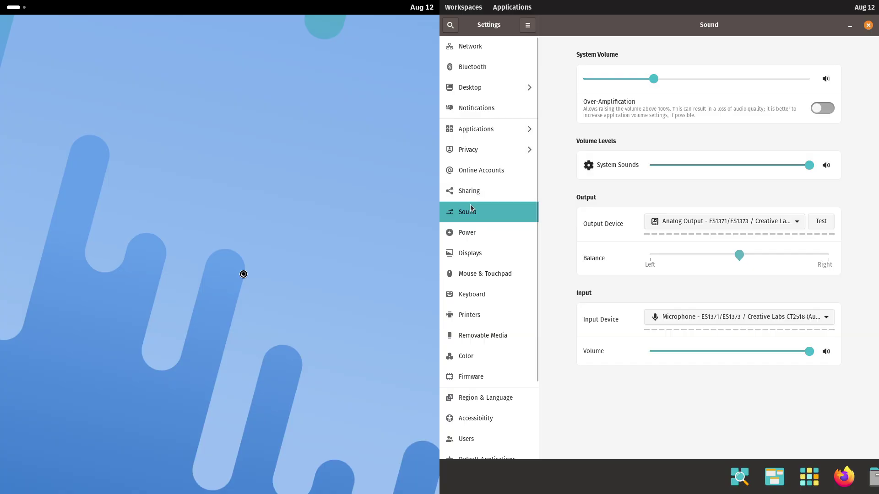
- Select the Performance power mode on Pop!_OS and view the Displays and Night Light settings
{"action": "left_click", "coordinate": [480, 228]}
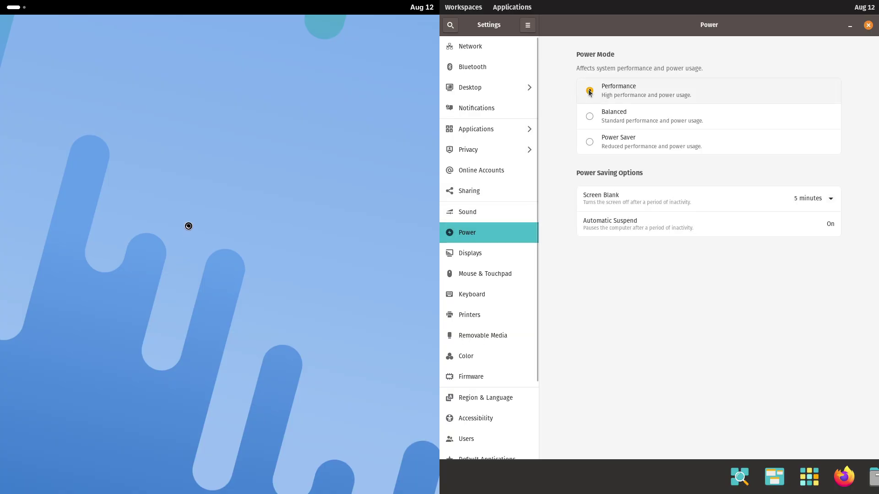
{"action": "left_click", "coordinate": [521, 252]}
{"action": "left_click", "coordinate": [731, 29]}
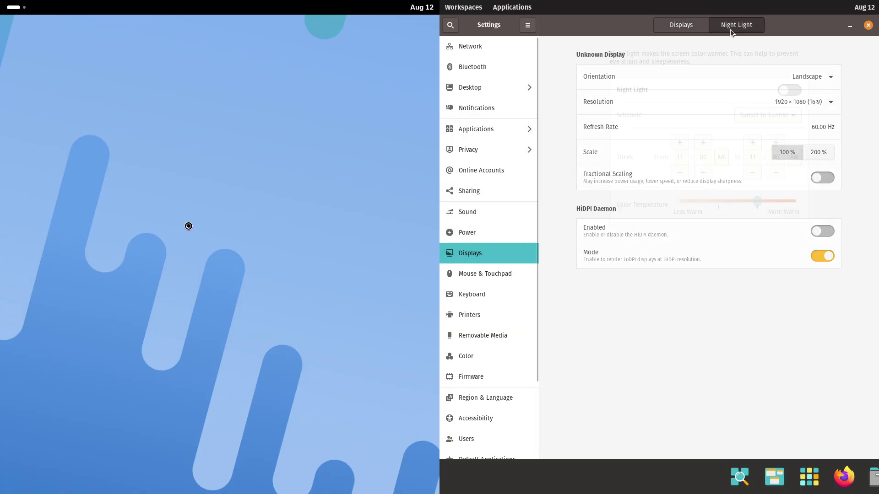
- Turn on Natural Scrolling for the mouse on Pop!_OS and view the Keyboard and Printers settings
{"action": "left_click", "coordinate": [457, 275]}
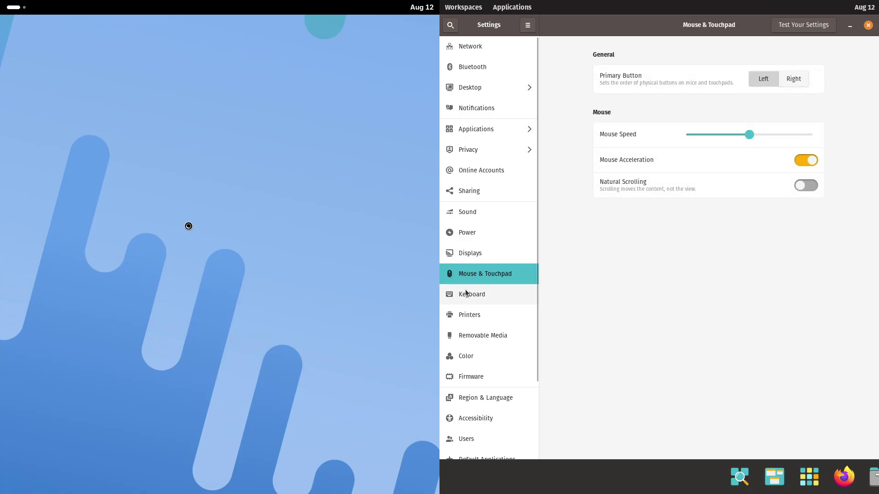
{"action": "left_click", "coordinate": [806, 186]}
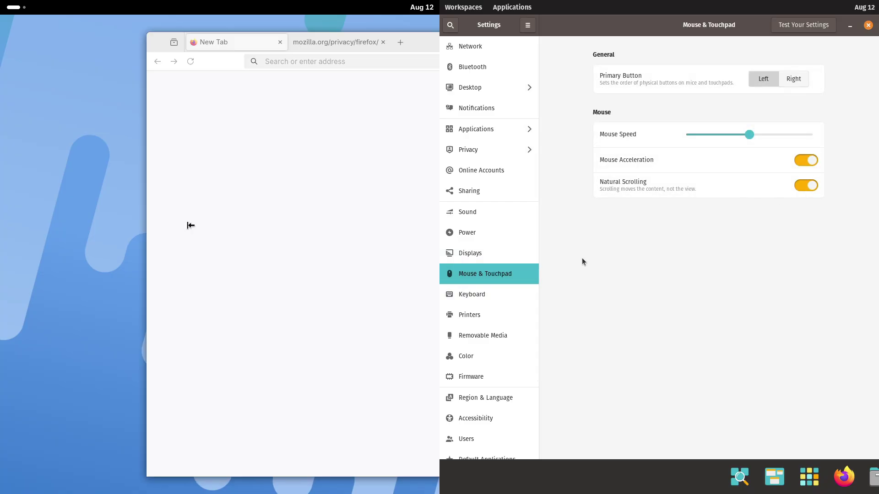
{"action": "left_click", "coordinate": [500, 293]}
{"action": "left_click", "coordinate": [495, 315]}
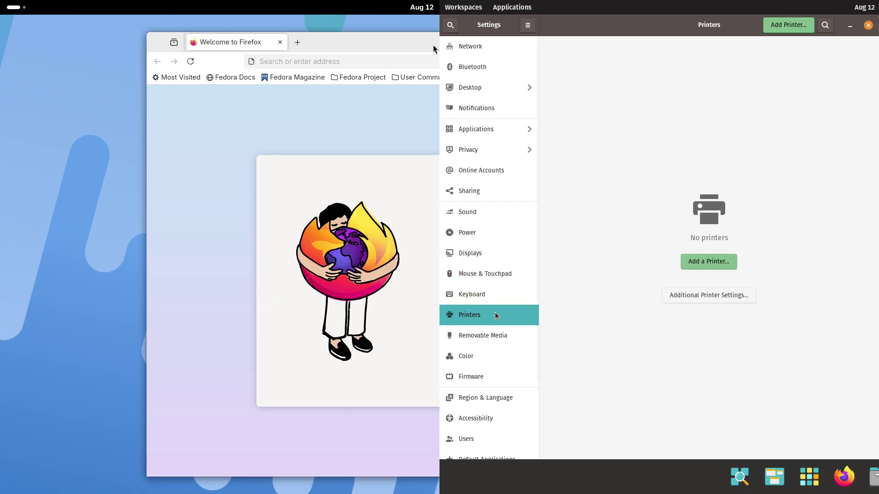
- View the Removable Media, Color, Firmware and Region & Language settings on Pop!_OS
{"action": "left_click", "coordinate": [482, 341]}
{"action": "left_click", "coordinate": [482, 364]}
{"action": "left_click", "coordinate": [480, 373]}
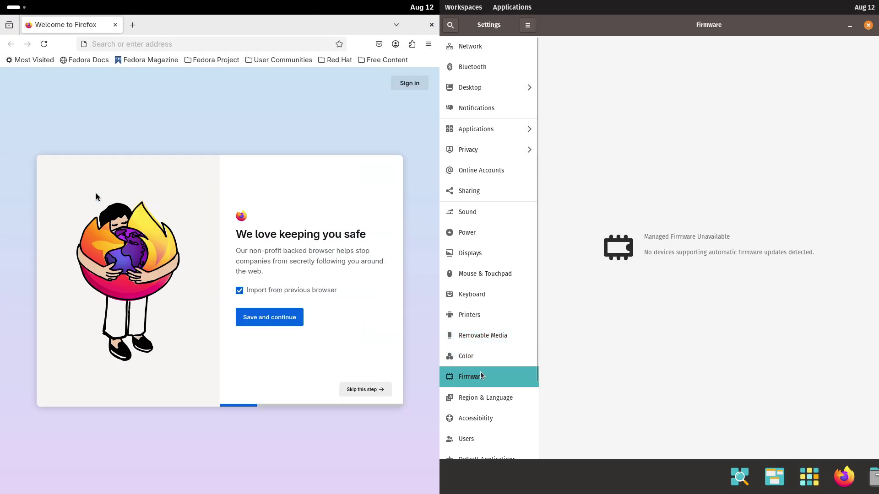
{"action": "scroll", "coordinate": [537, 349], "scroll_direction": "down", "scroll_amount": 5}
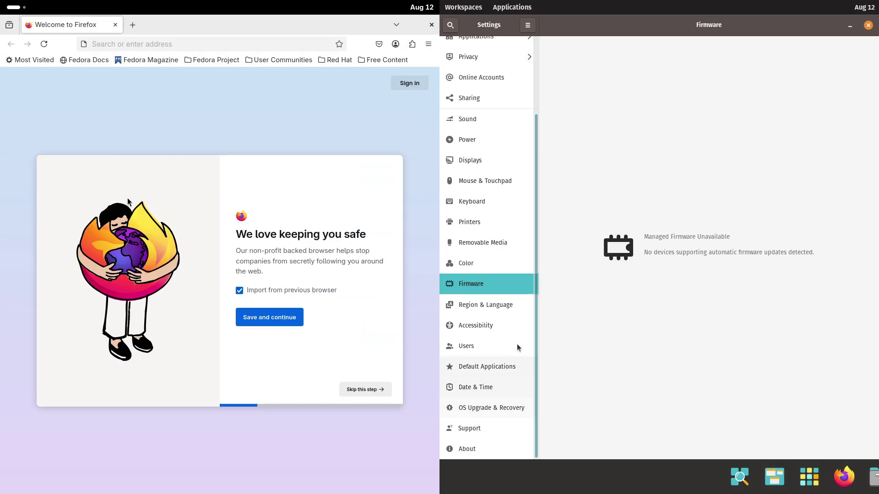
{"action": "left_click", "coordinate": [498, 304]}
- Check the About Firefox information on Fedora and look through the Accessibility settings on Pop!_OS
{"action": "left_click", "coordinate": [428, 44]}
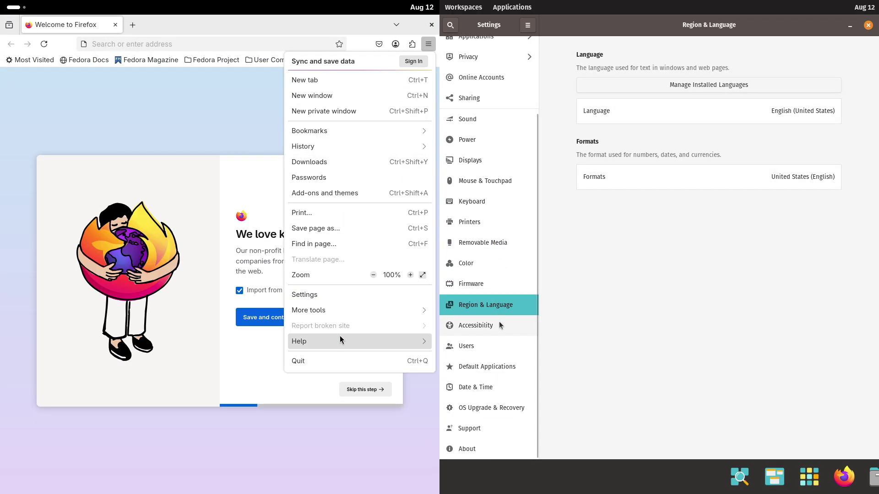
{"action": "left_click", "coordinate": [339, 341]}
{"action": "left_click", "coordinate": [499, 322]}
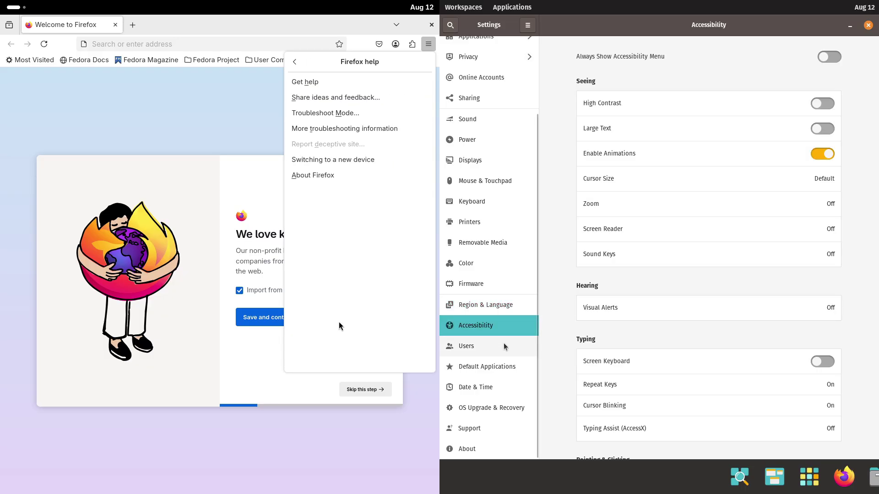
{"action": "left_click", "coordinate": [339, 176]}
{"action": "left_click_drag", "start_coordinate": [875, 281], "coordinate": [871, 392]}
{"action": "left_click_drag", "start_coordinate": [437, 172], "coordinate": [206, 180]}
{"action": "left_click_drag", "start_coordinate": [872, 392], "coordinate": [873, 270]}
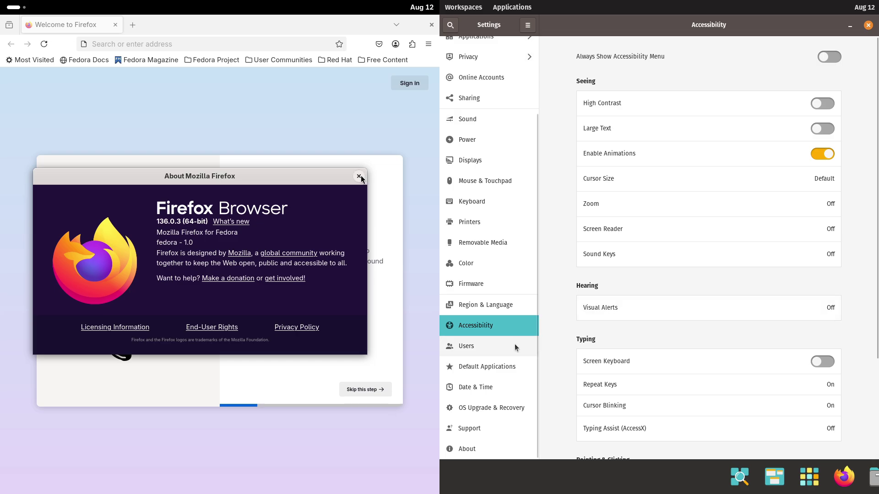
{"action": "left_click", "coordinate": [359, 177]}
- Load about:support in Firefox on Fedora and view the Users, Default Applications and OS Upgrade & Recovery settings on Pop!_OS
{"action": "left_click", "coordinate": [515, 347]}
{"action": "left_click", "coordinate": [157, 44]}
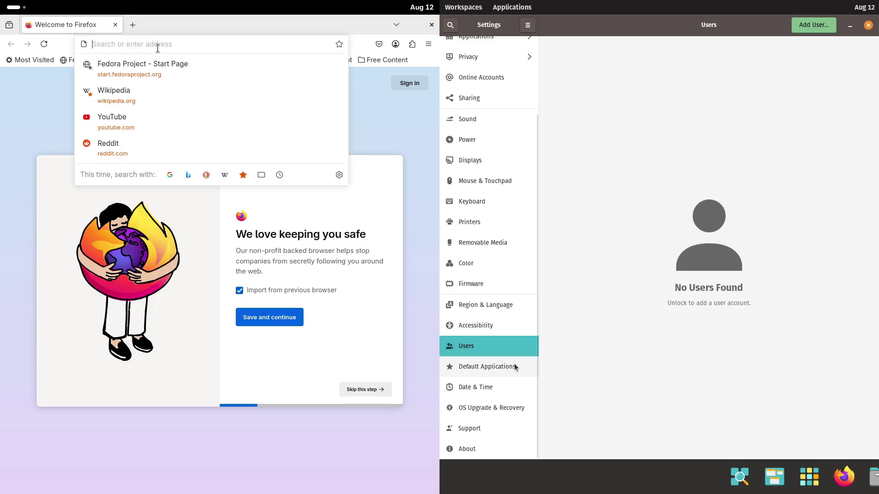
{"action": "type", "text": "about"}
{"action": "left_click", "coordinate": [513, 379]}
{"action": "left_click", "coordinate": [513, 368]}
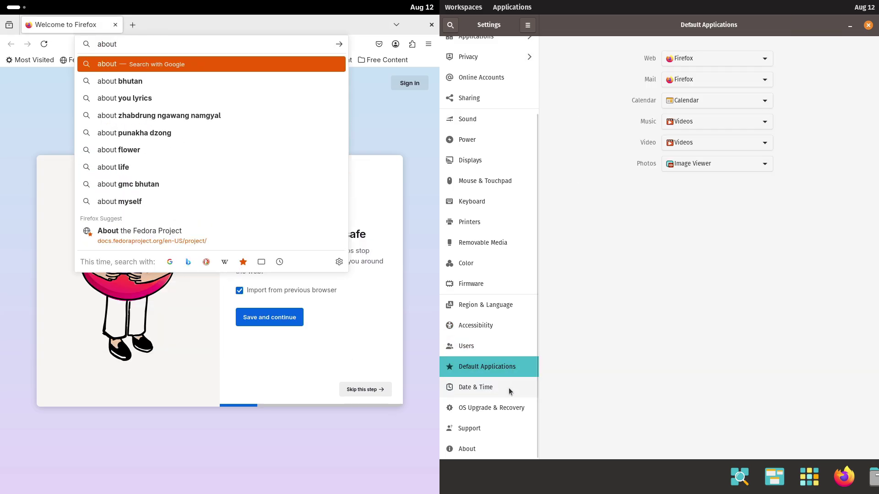
{"action": "type", "text": ":"}
{"action": "left_click", "coordinate": [506, 402]}
{"action": "type", "text": "support"}
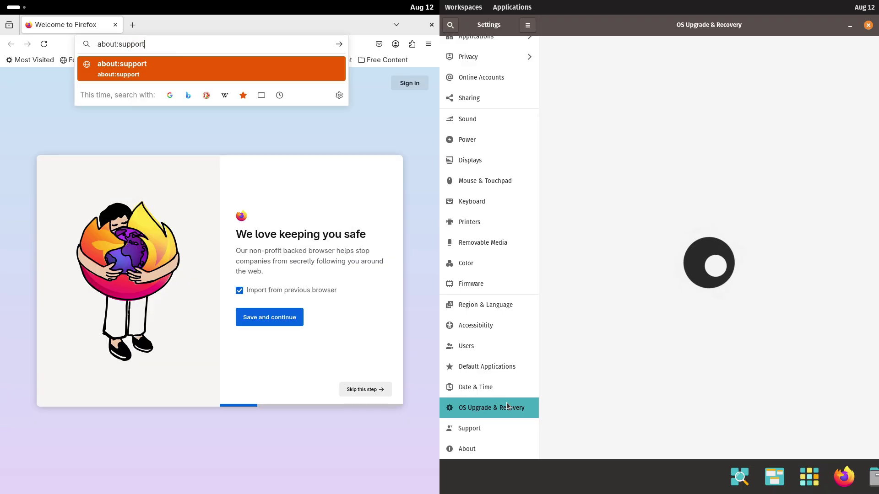
{"action": "key", "text": "Return"}
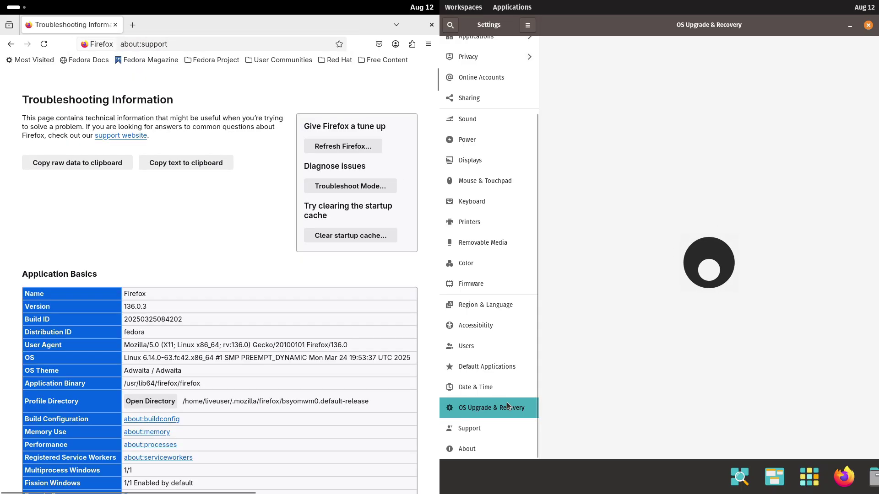
- Enlarge the Troubleshooting Information page in Firefox on Fedora to 150% zoom
{"action": "left_click", "coordinate": [422, 51]}
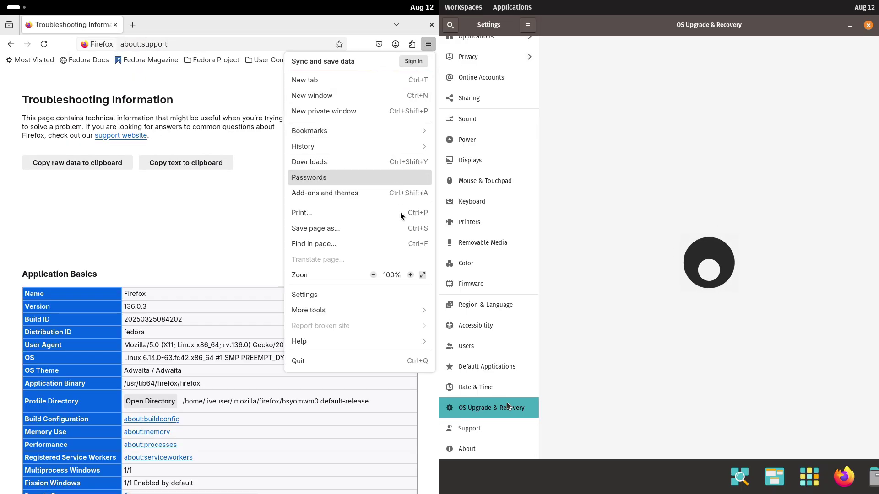
{"action": "left_click", "coordinate": [410, 275]}
{"action": "left_click", "coordinate": [410, 275]}
{"action": "left_click", "coordinate": [410, 275]}
{"action": "left_click", "coordinate": [410, 274]}
{"action": "left_click", "coordinate": [241, 276]}
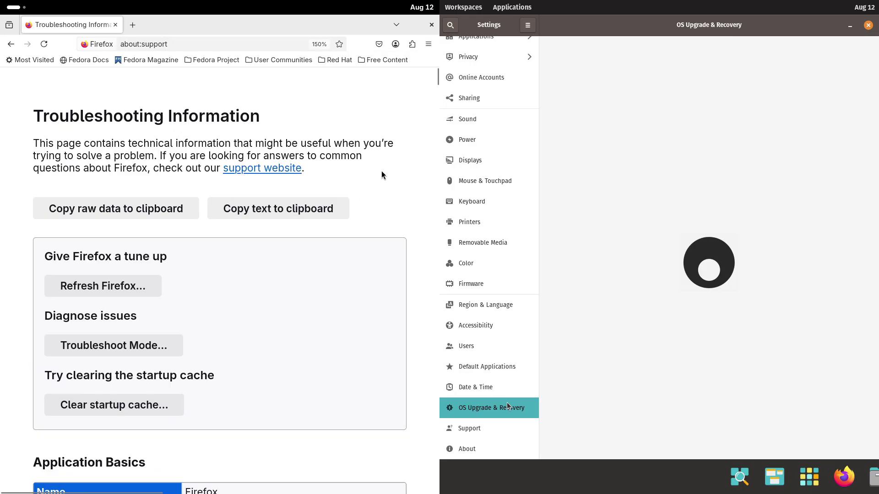
- Highlight the Window Protocol through Driver Version rows on Fedora's troubleshooting page and view the About and Support settings on Pop!_OS
{"action": "scroll", "coordinate": [412, 137], "scroll_direction": "down", "scroll_amount": 8}
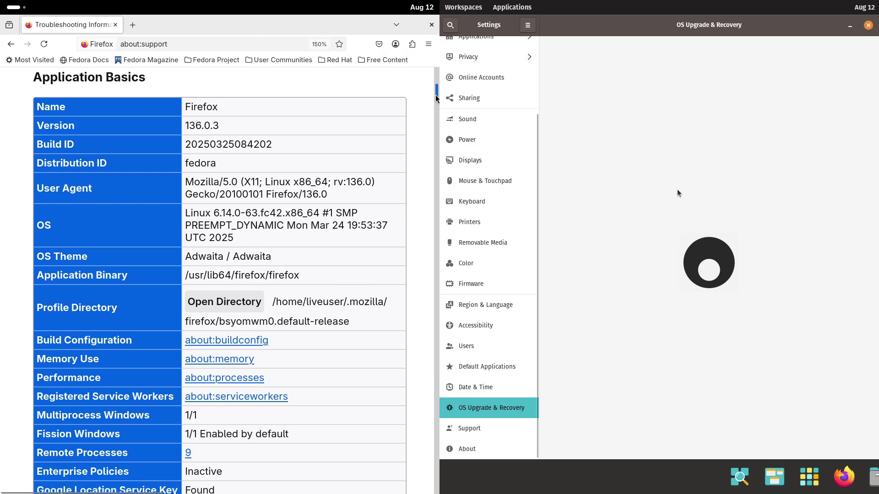
{"action": "left_click_drag", "start_coordinate": [435, 97], "coordinate": [427, 298]}
{"action": "left_click", "coordinate": [494, 441]}
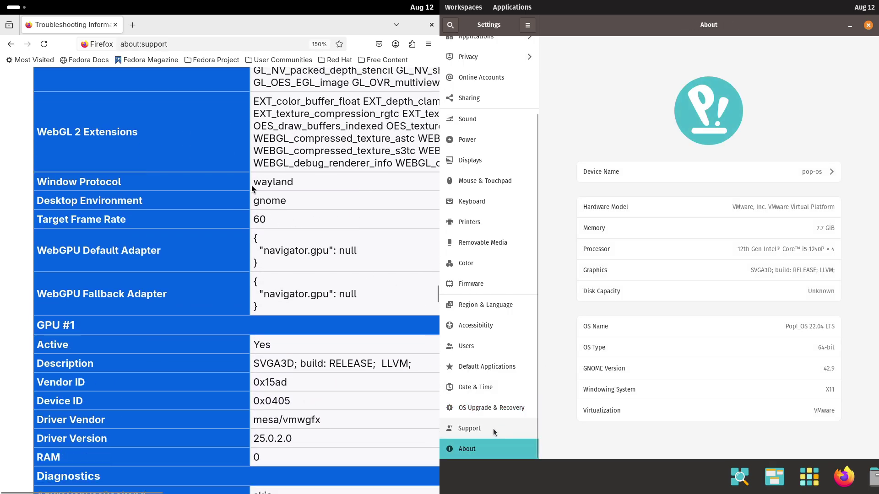
{"action": "left_click_drag", "start_coordinate": [252, 188], "coordinate": [364, 440]}
{"action": "left_click", "coordinate": [493, 429]}
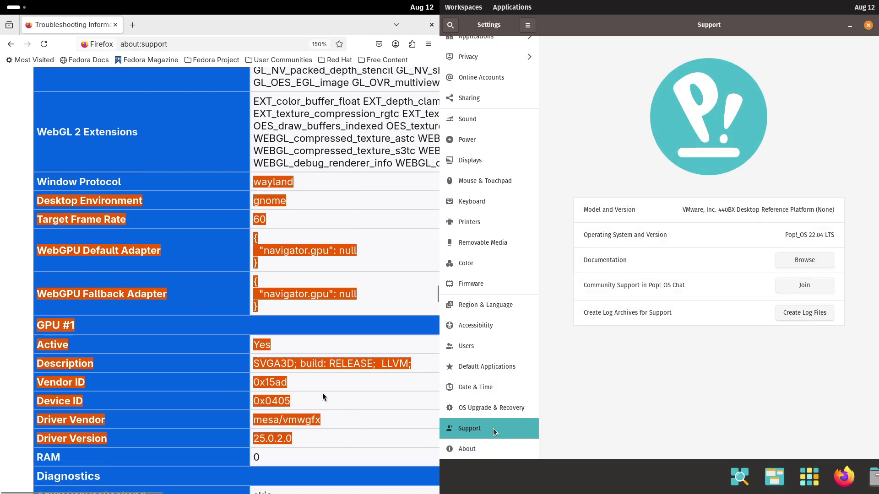
- Open the Get Fedora bookmark in Firefox on Fedora and close the Settings window on Pop!_OS
{"action": "left_click", "coordinate": [212, 60]}
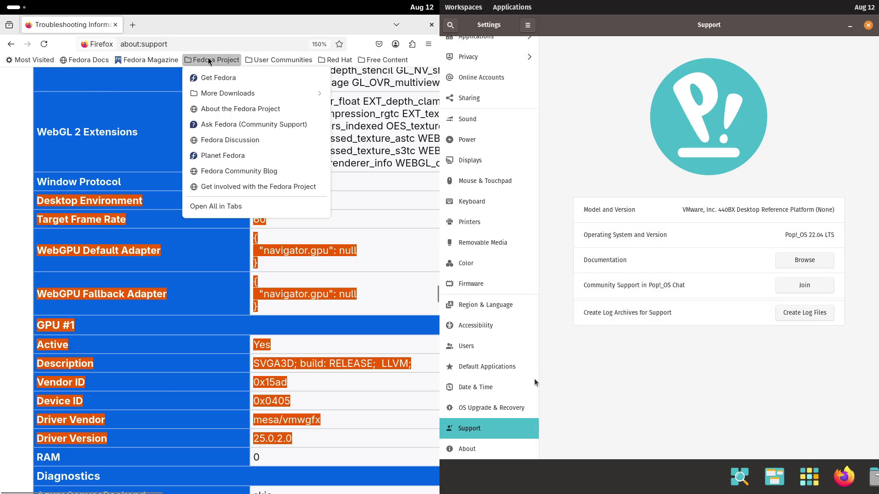
{"action": "left_click", "coordinate": [205, 76]}
{"action": "left_click", "coordinate": [502, 403]}
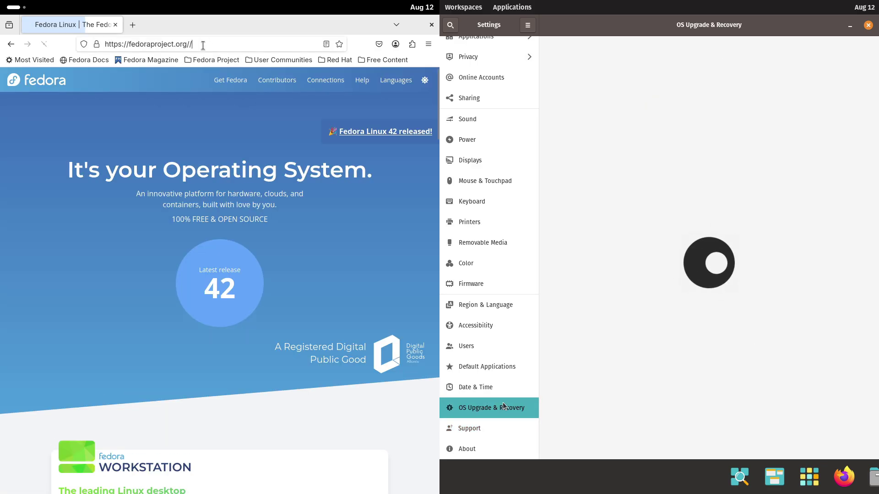
{"action": "left_click", "coordinate": [105, 45]}
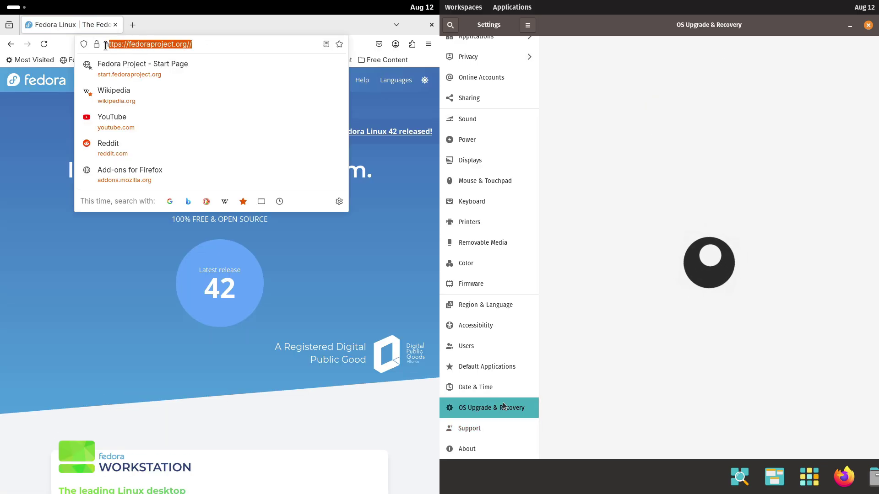
{"action": "left_click", "coordinate": [66, 279]}
{"action": "left_click_drag", "start_coordinate": [436, 118], "coordinate": [432, 86]}
{"action": "left_click", "coordinate": [868, 25]}
- Go to the Fedora Workstation page on Fedora and search "sy" to launch System Monitor on Pop!_OS
{"action": "mouse_move", "coordinate": [277, 86]}
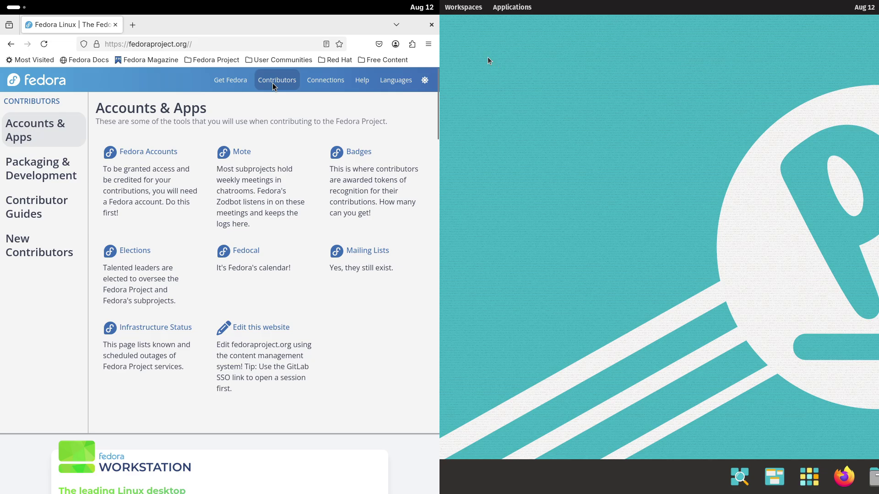
{"action": "left_click", "coordinate": [460, 13]}
{"action": "left_click", "coordinate": [513, 8]}
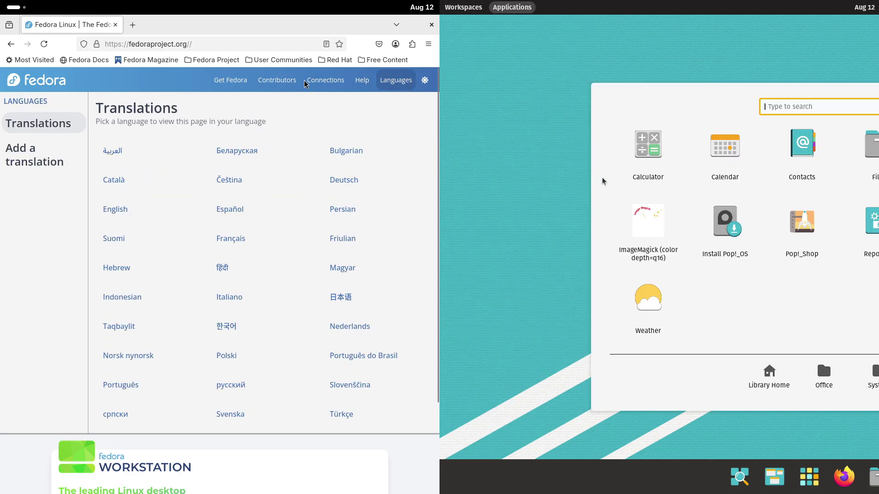
{"action": "left_click", "coordinate": [156, 159]}
{"action": "type", "text": "sy"}
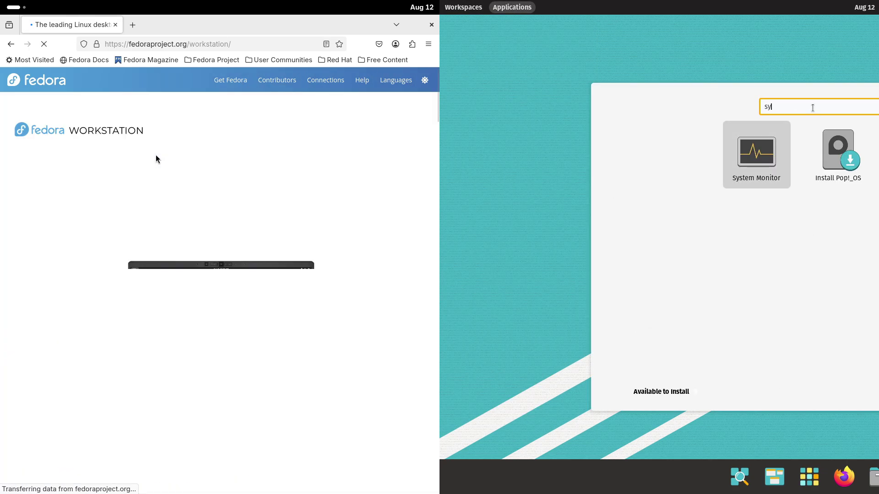
{"action": "left_click", "coordinate": [757, 176]}
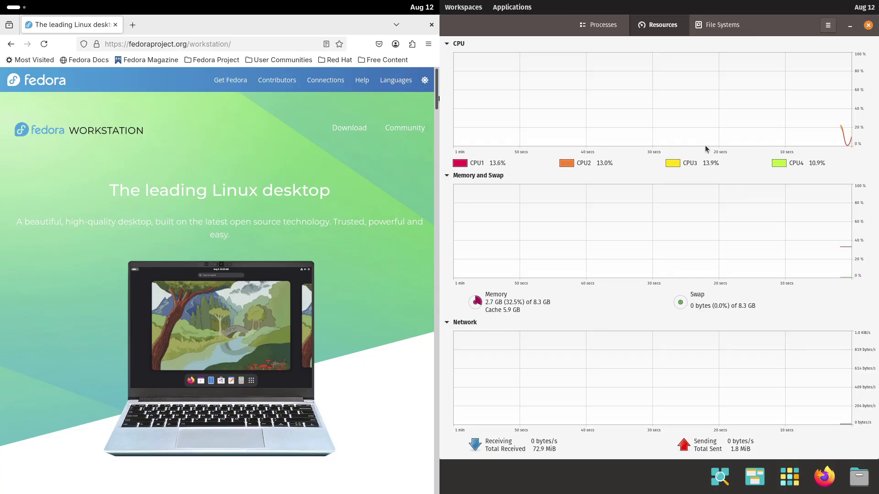
- Read through the Fedora Workstation page and review the processes, file systems and resources in System Monitor on Pop!_OS
{"action": "left_click_drag", "start_coordinate": [437, 97], "coordinate": [437, 217]}
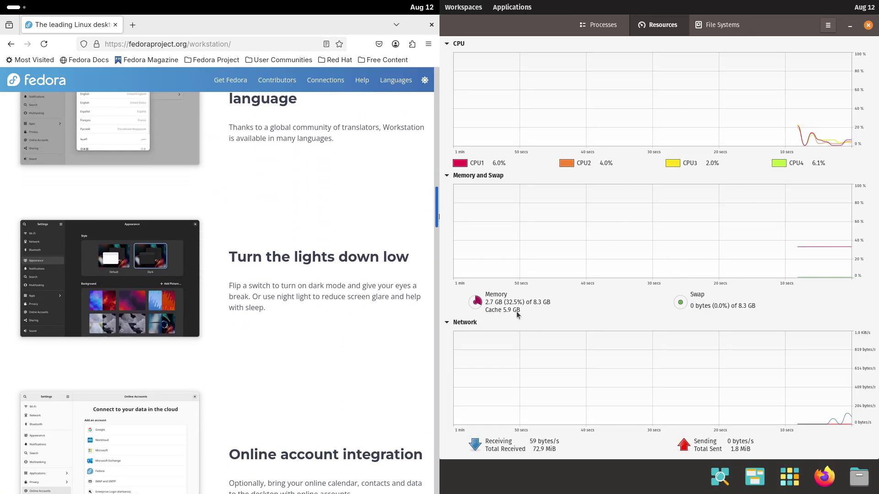
{"action": "left_click", "coordinate": [622, 27]}
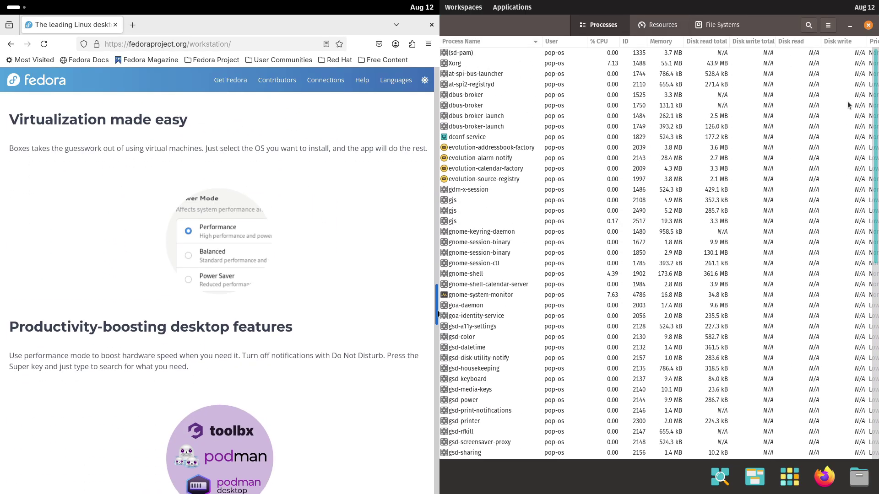
{"action": "left_click", "coordinate": [708, 26]}
{"action": "left_click", "coordinate": [652, 27]}
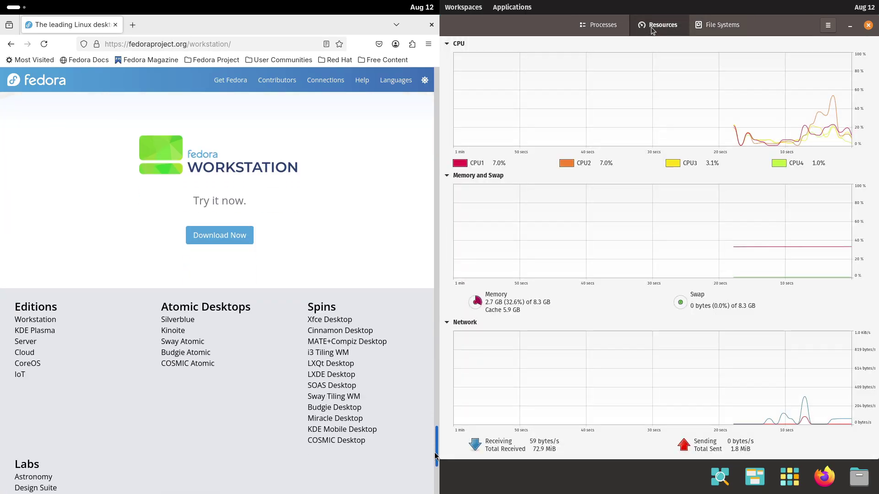
- Browse the Spins and Labs under Get Fedora on the Fedora site and examine the process list on Pop!_OS
{"action": "left_click", "coordinate": [232, 83]}
{"action": "mouse_move", "coordinate": [45, 185]}
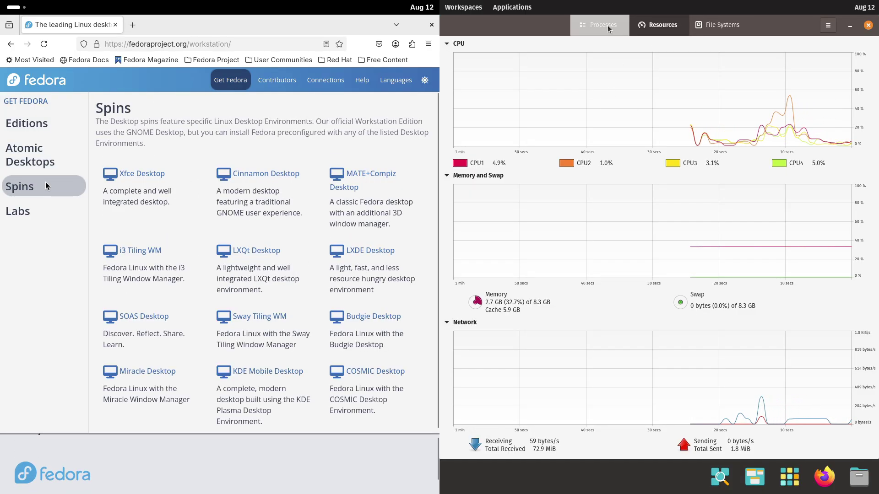
{"action": "left_click", "coordinate": [607, 26]}
{"action": "mouse_move", "coordinate": [45, 210]}
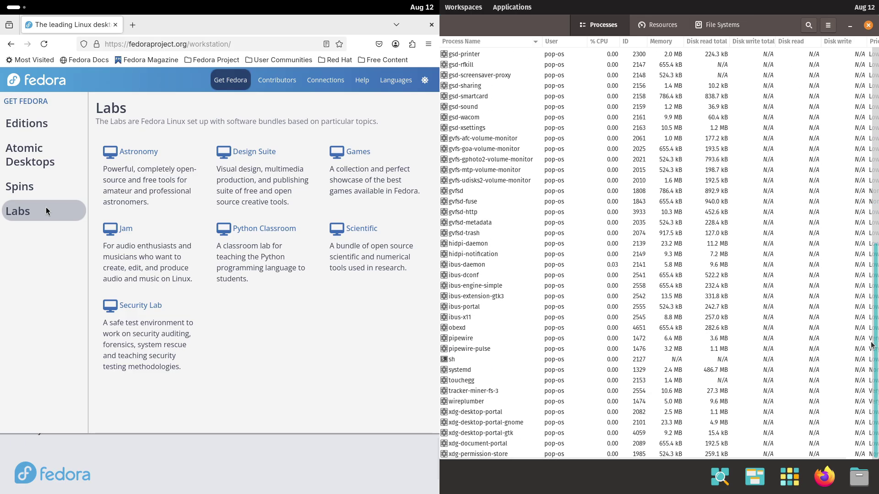